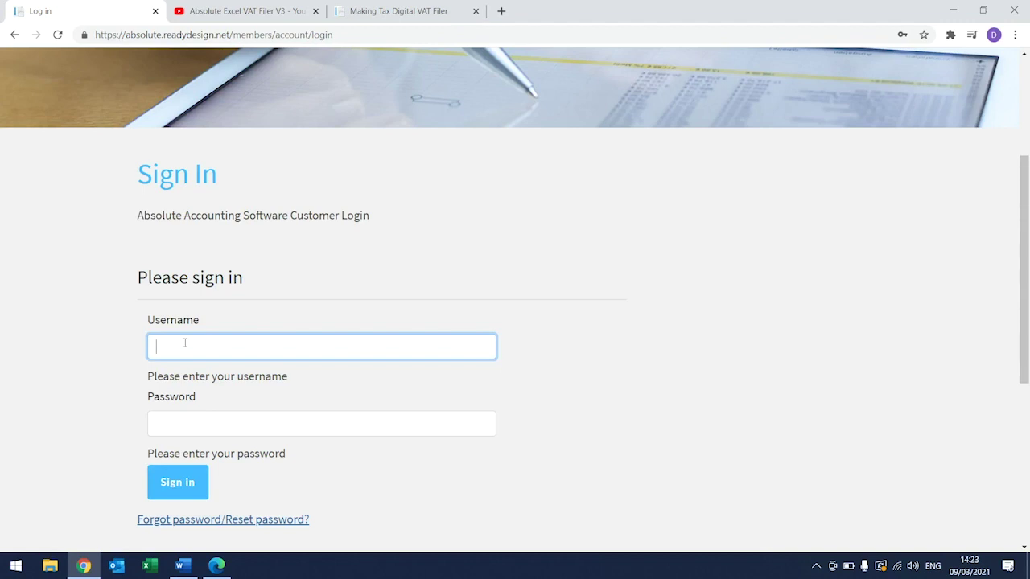
Step: Enter the account e-mail address as the Sign In username
click(121, 393)
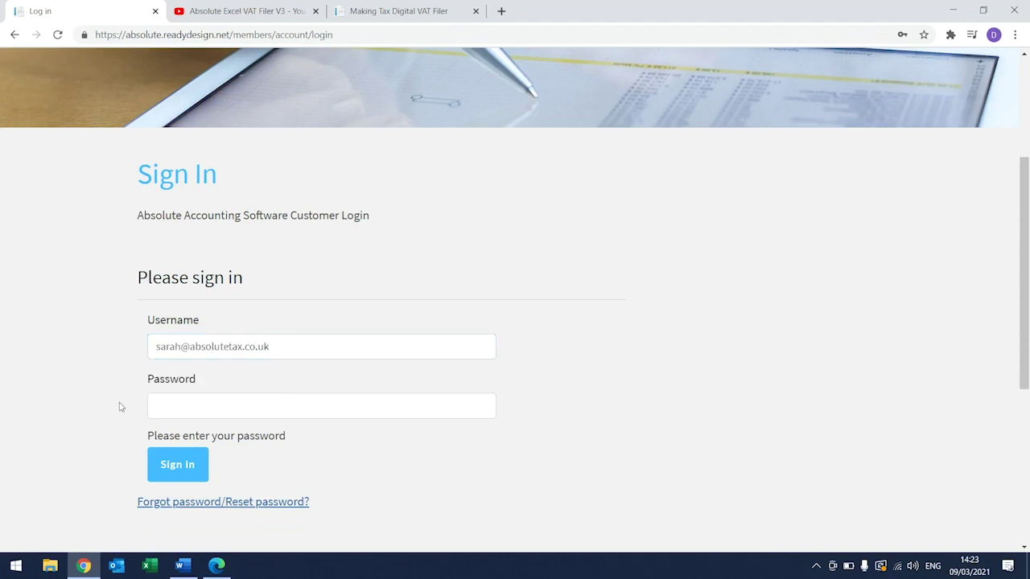
Step: Request a reset link for the saved account e-mail, then follow it from the e-mail
click(161, 502)
click(165, 501)
key(Down)
key(Return)
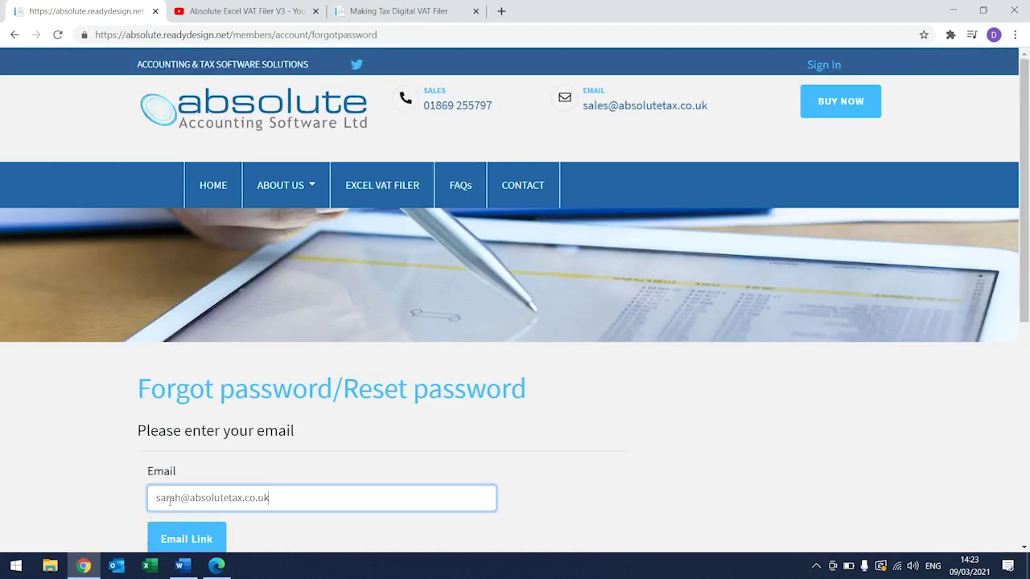
click(167, 541)
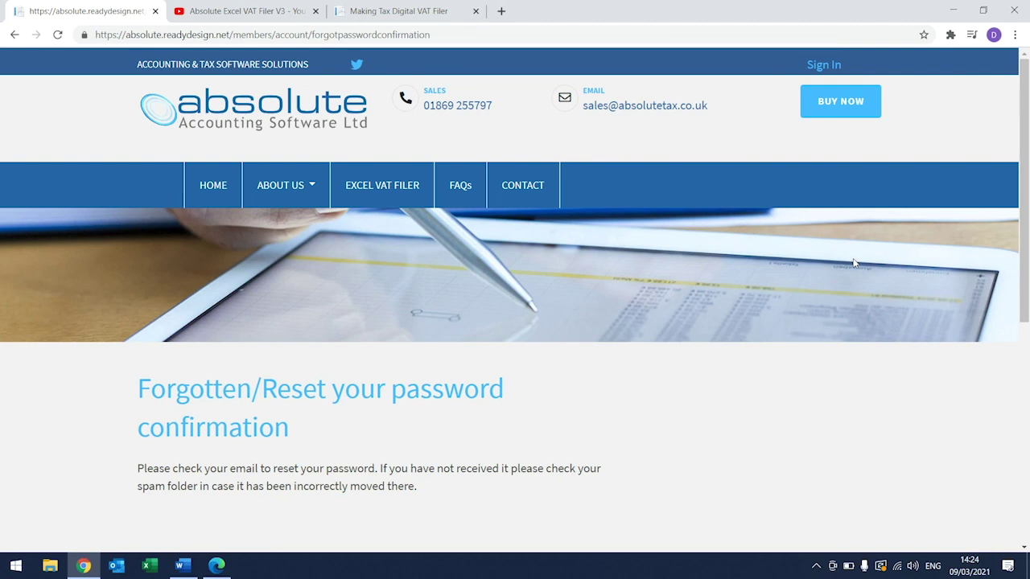
click(184, 567)
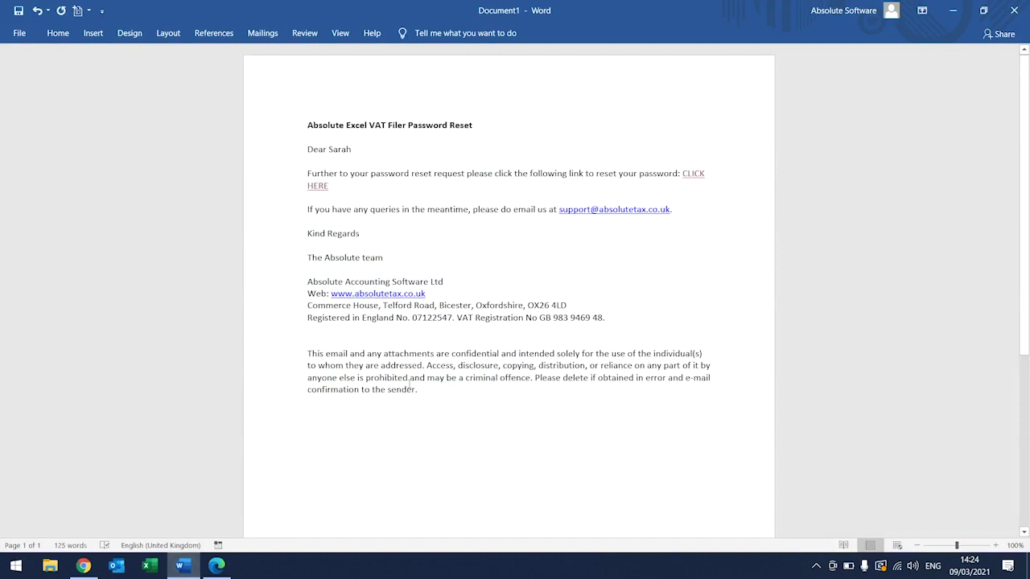
ctrl+click(694, 178)
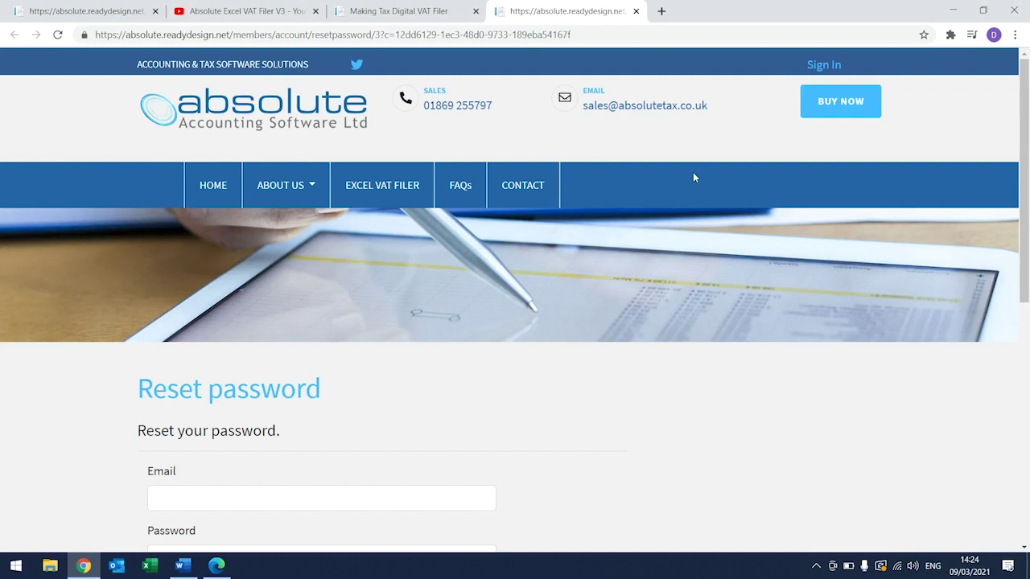
Step: Enter the account e-mail and new password on the Reset password form and submit
drag(1025, 165, 1028, 239)
click(362, 343)
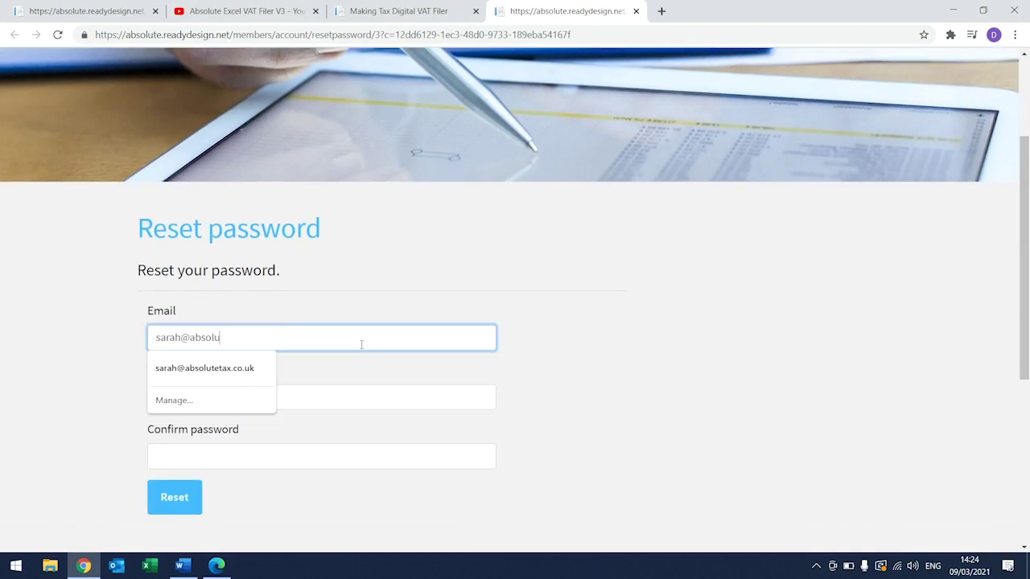
click(325, 394)
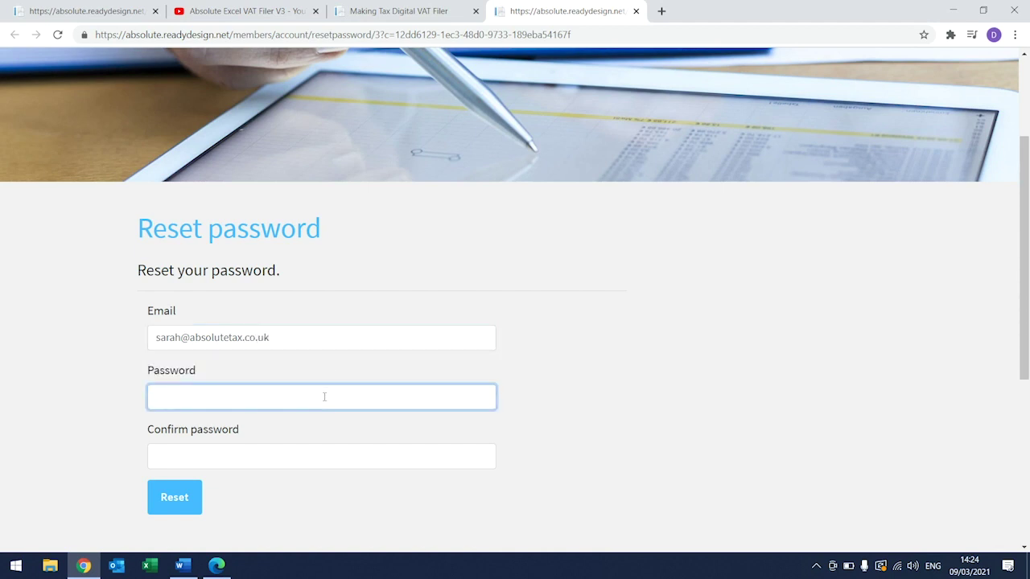
text(***********)
click(258, 458)
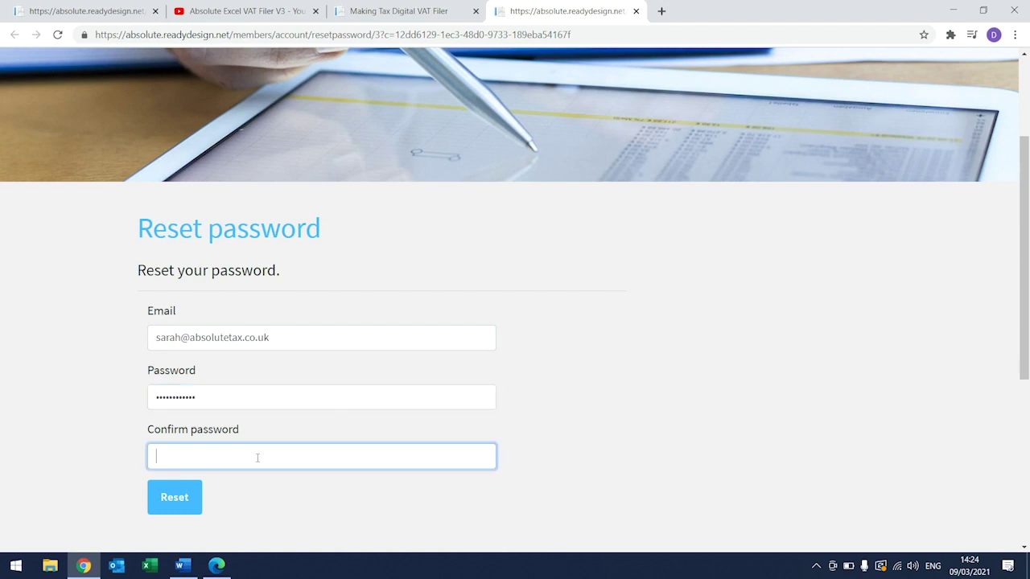
text(************)
click(188, 496)
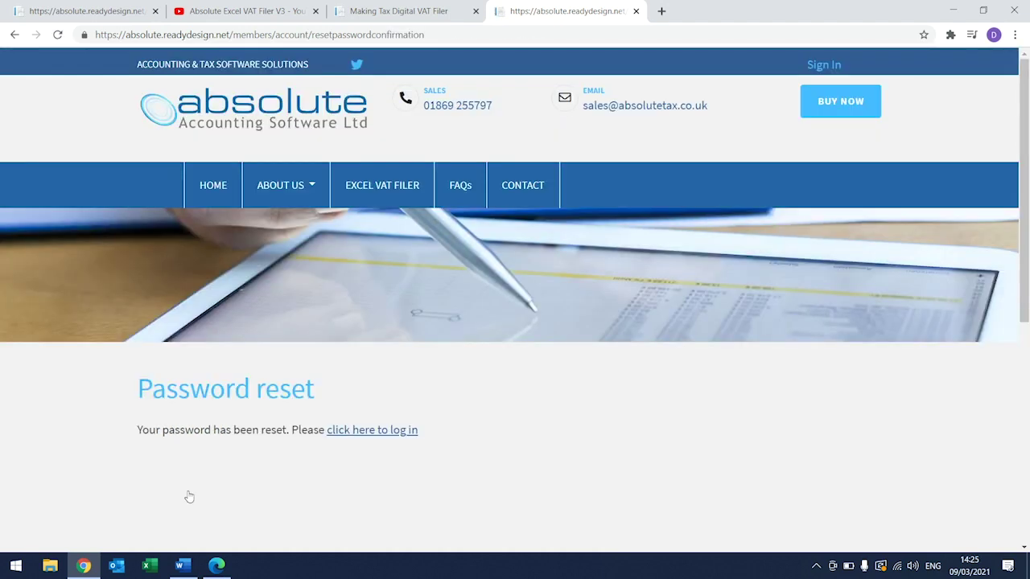
Step: Return to Sign In, choose the saved username and enter the new password
click(354, 431)
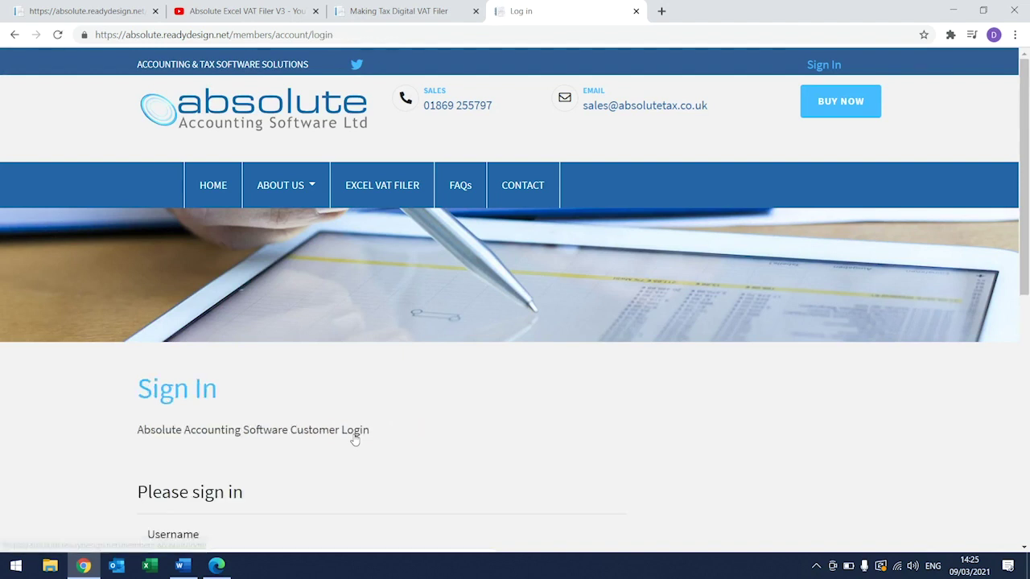
drag(1027, 198, 1027, 322)
click(265, 333)
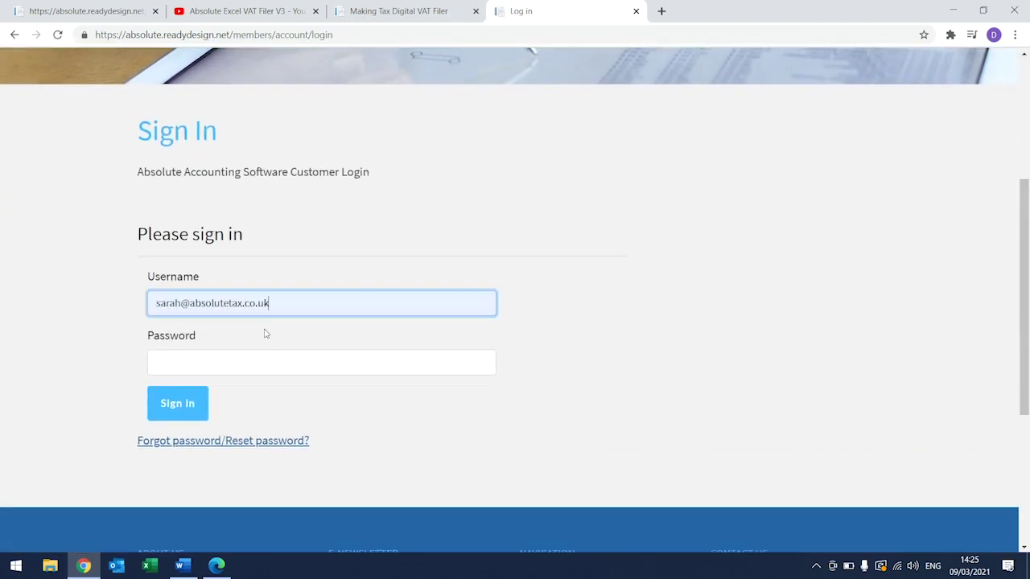
click(236, 363)
text(•••••)
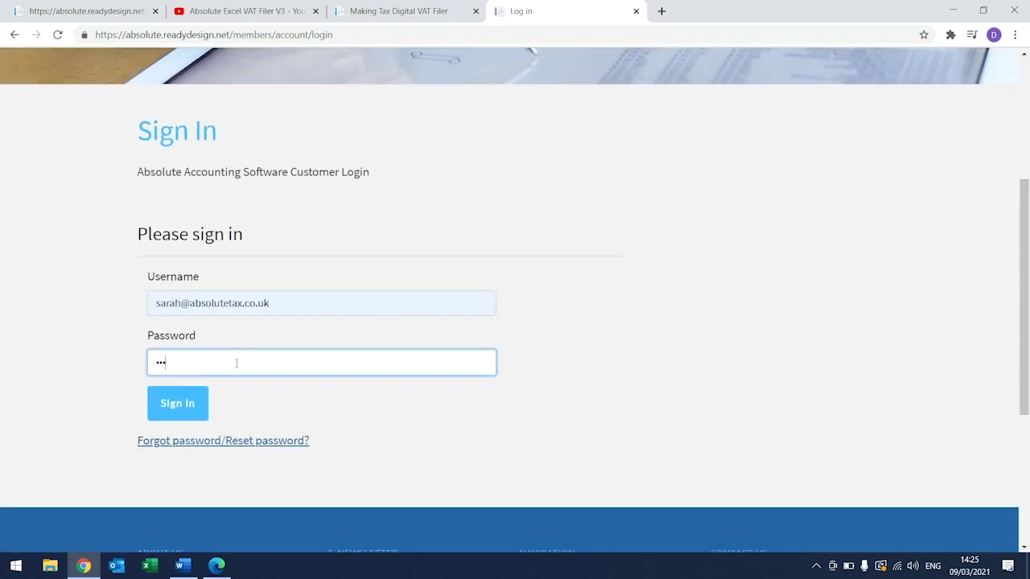
text(•••••••)
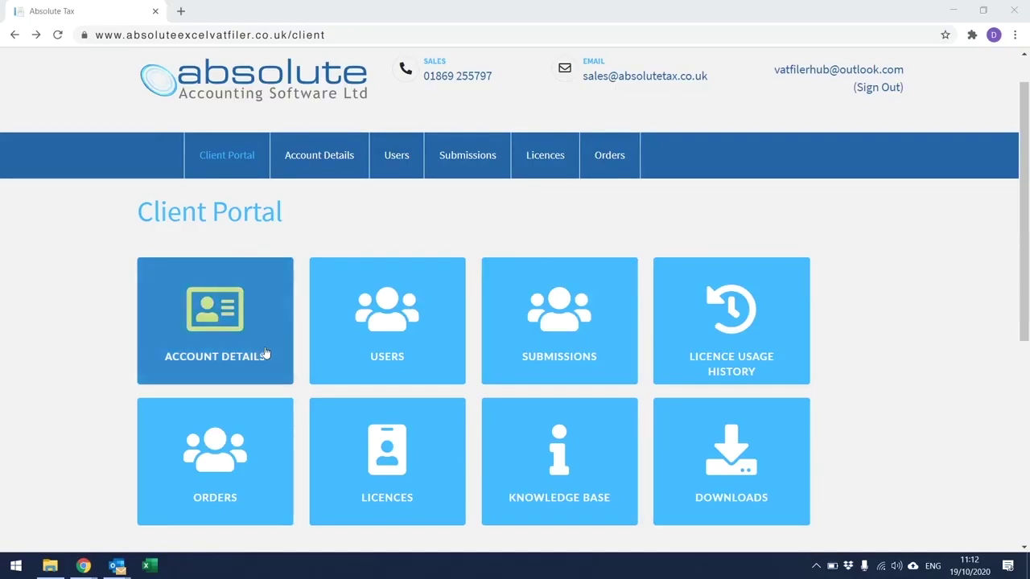
Step: Open Account Details and scroll through the company fields, including Company Name
click(263, 347)
click(263, 347)
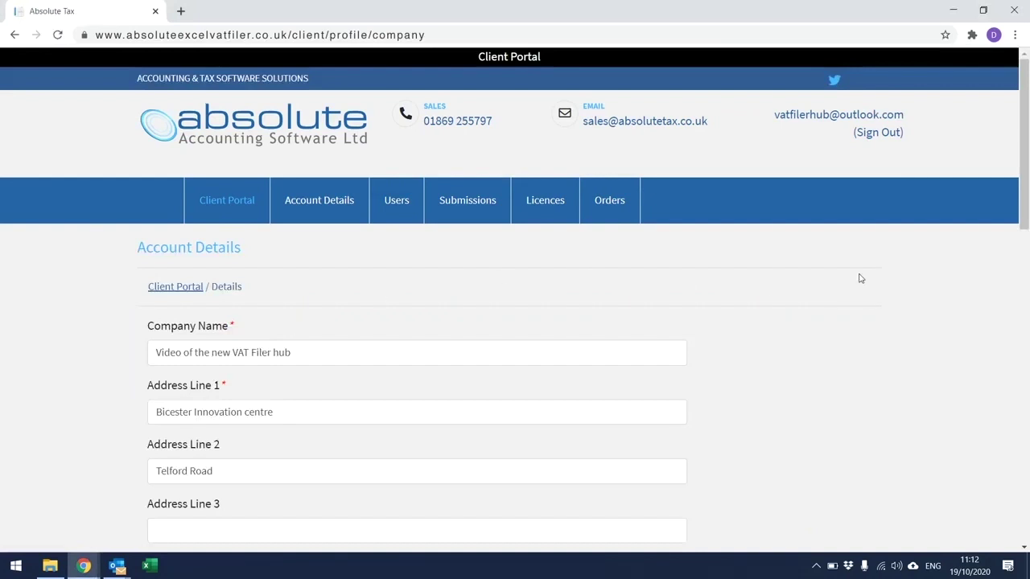
drag(1022, 204, 1027, 252)
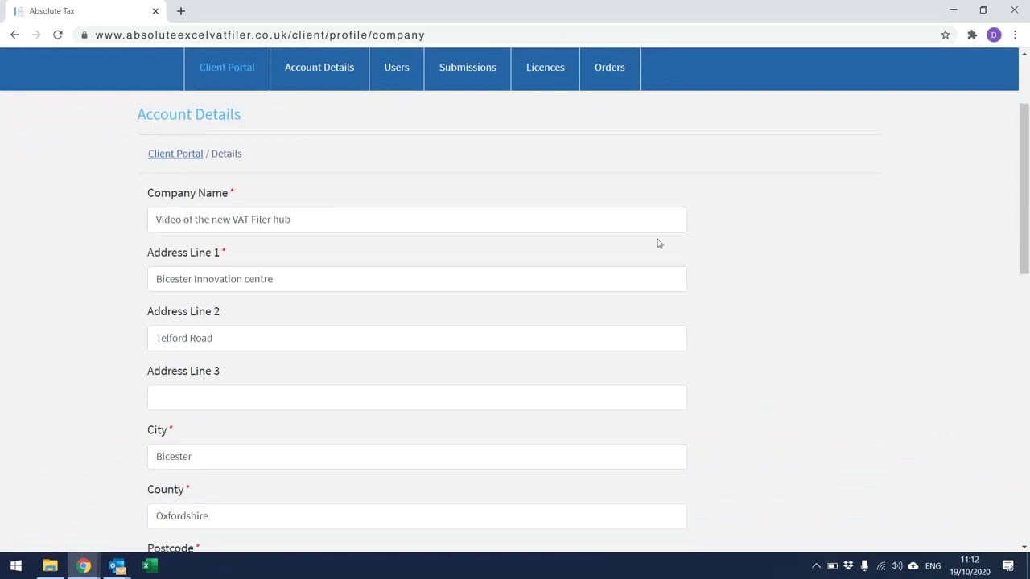
click(489, 218)
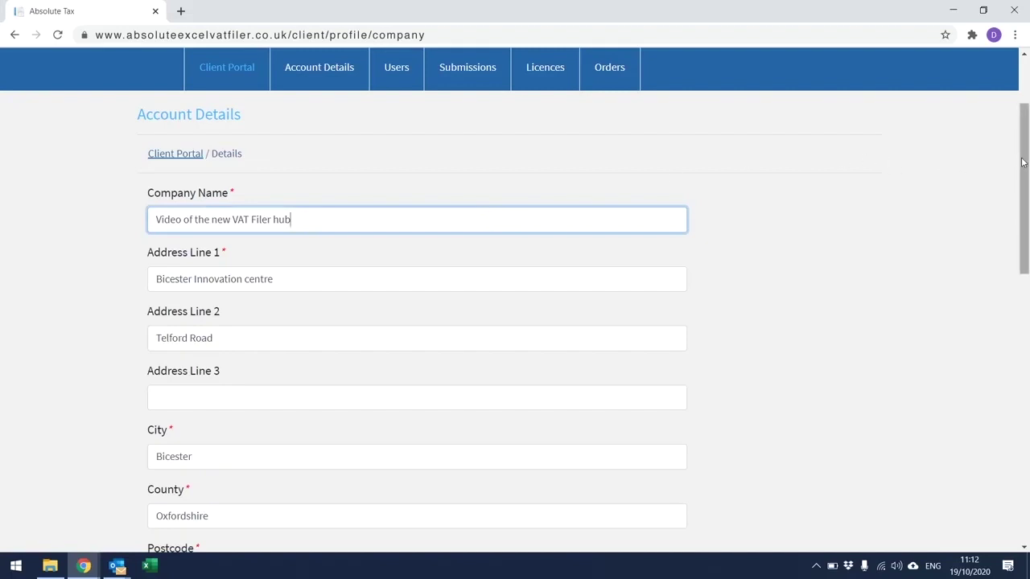
drag(1024, 164, 1027, 406)
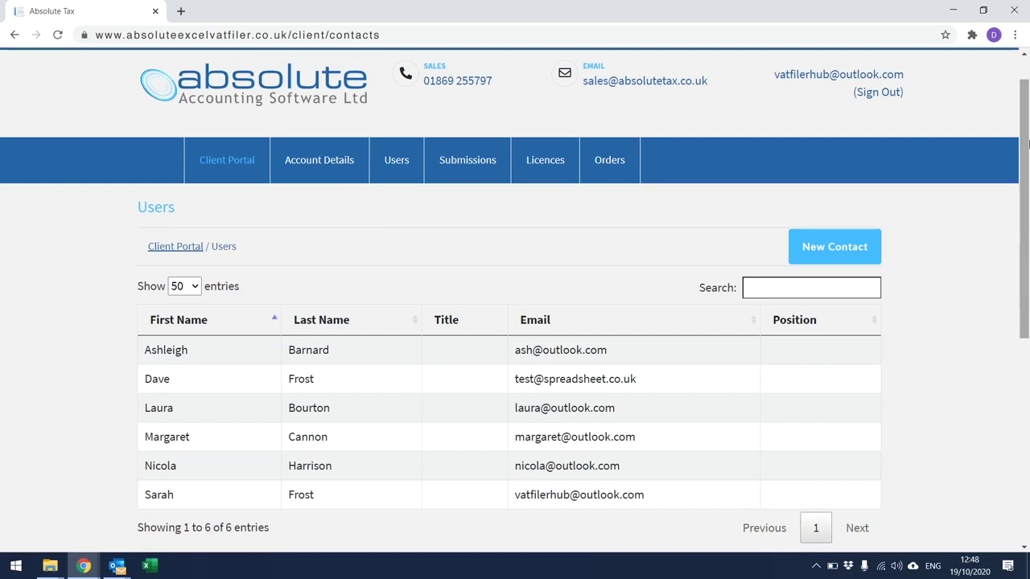
Step: Add a new user contact with the person's first name, last name and e-mail
click(818, 250)
click(510, 352)
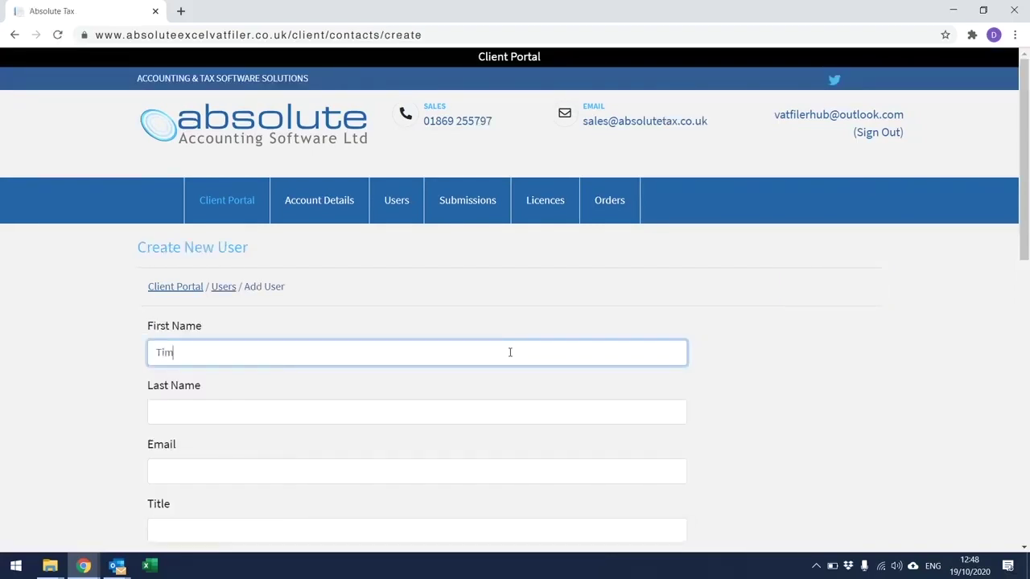
click(379, 410)
click(333, 469)
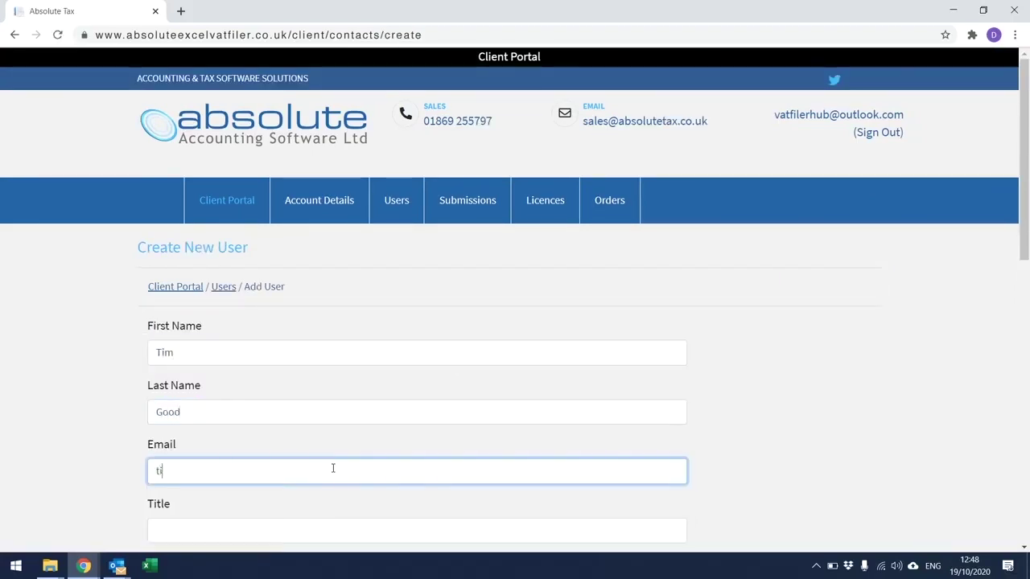
Step: Create the user record and review its licence settings and Portal Login details
drag(1024, 247, 1026, 412)
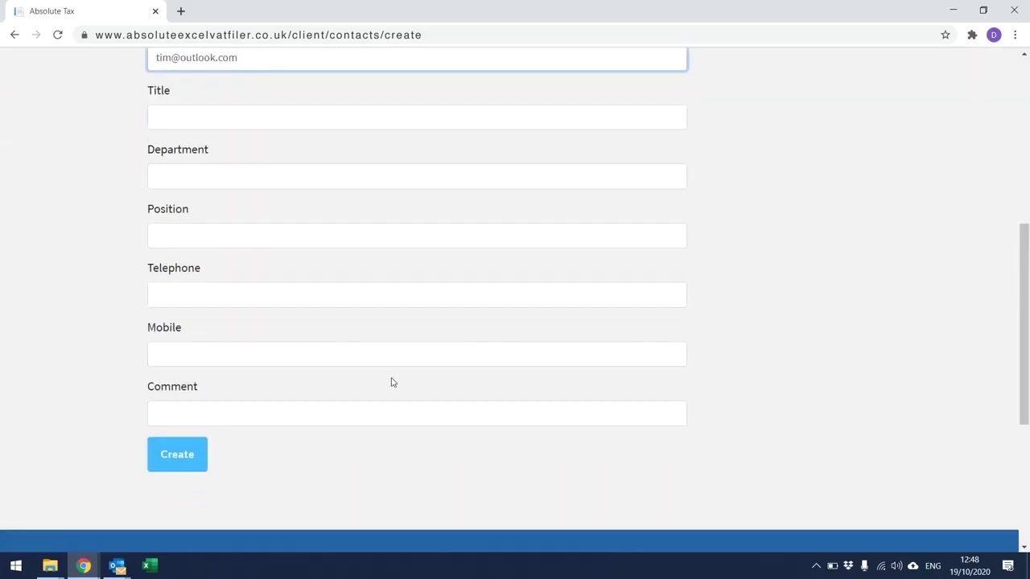
click(194, 455)
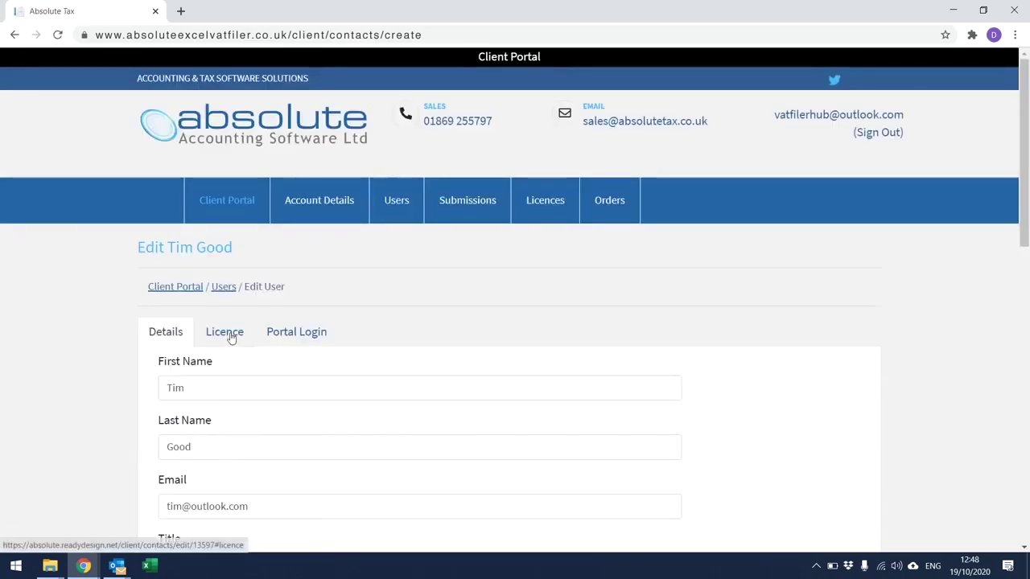
click(231, 338)
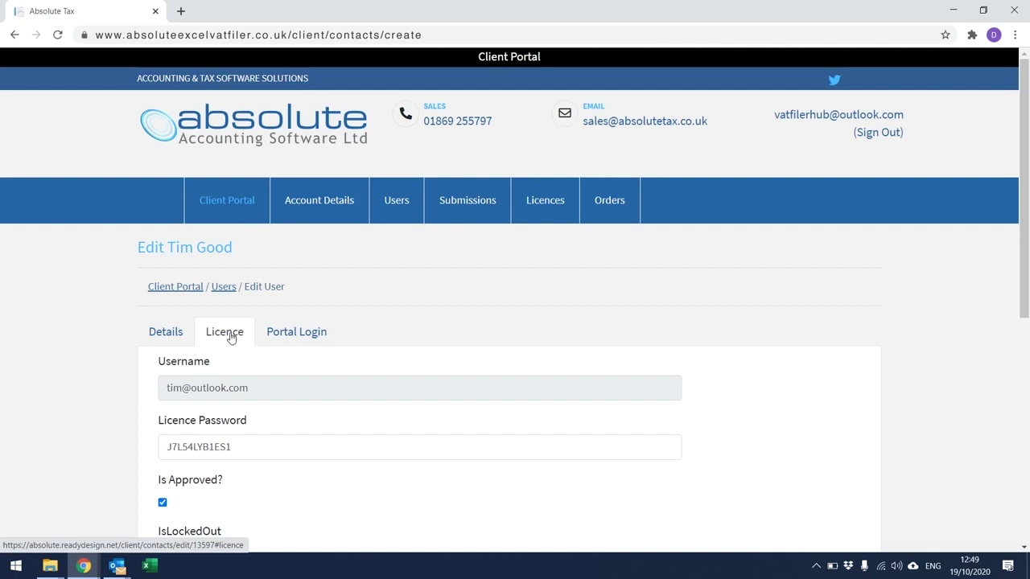
click(307, 336)
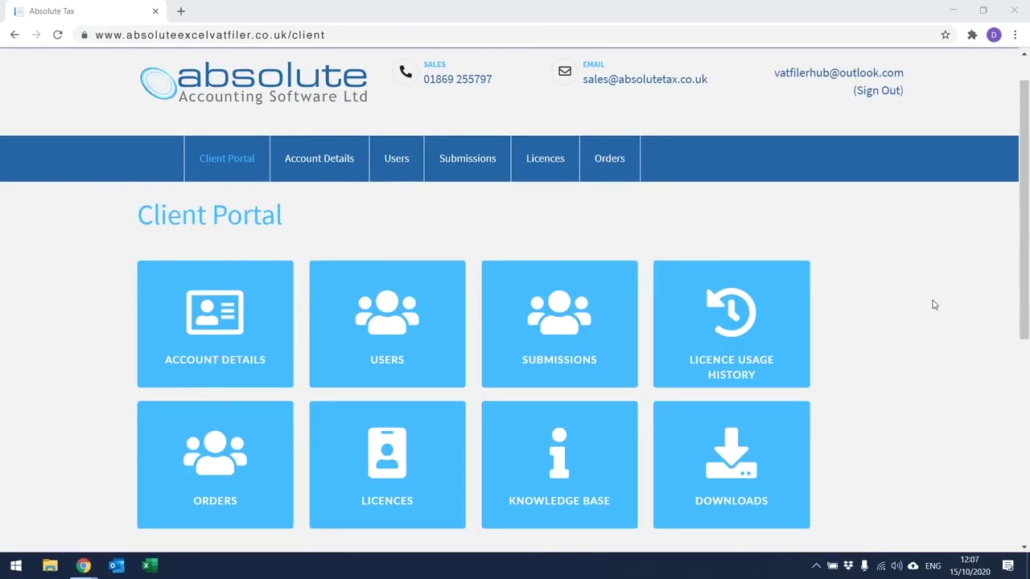
Step: Open the Submissions list from the Client Portal home page
click(604, 295)
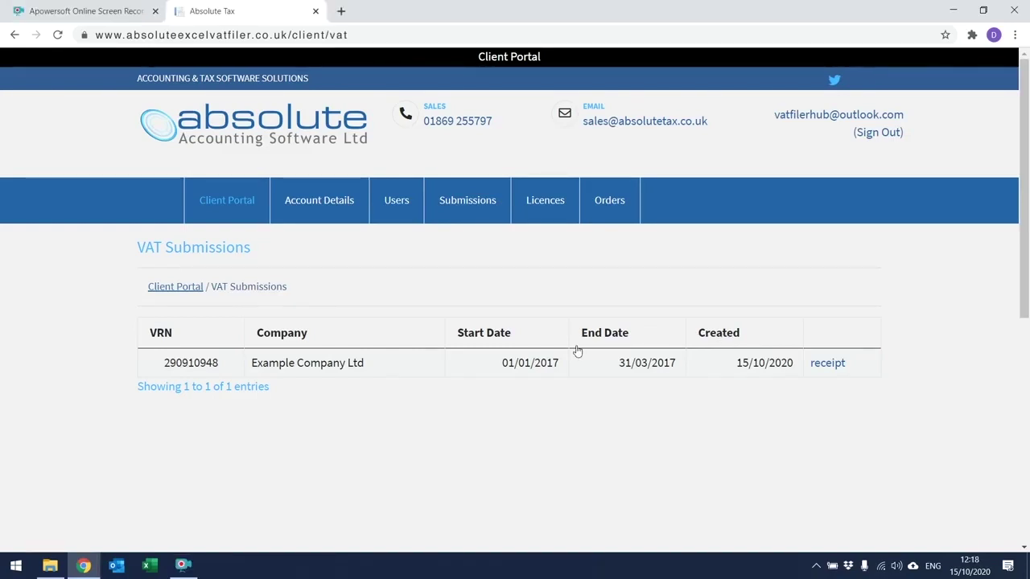
Step: Download and view the VAT receipt PDF for Example Company Ltd's 01/01/2017–31/03/2017 submission
click(821, 366)
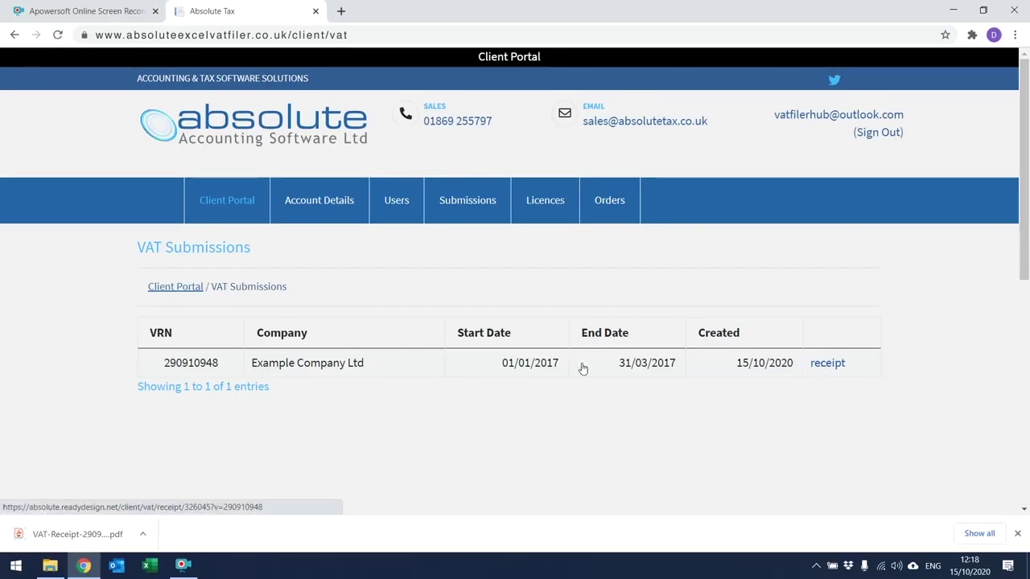
click(64, 534)
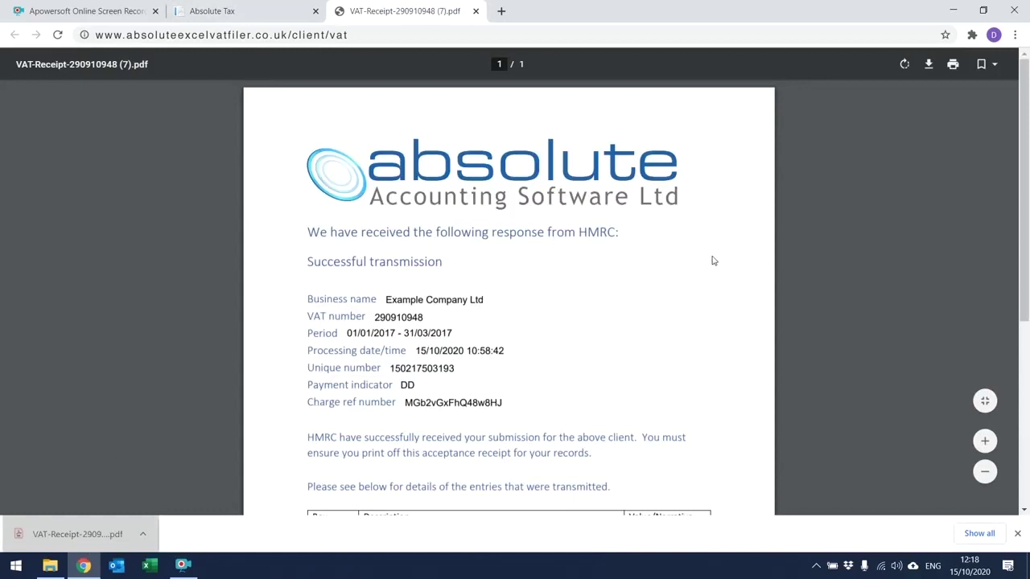
drag(1025, 182, 1028, 284)
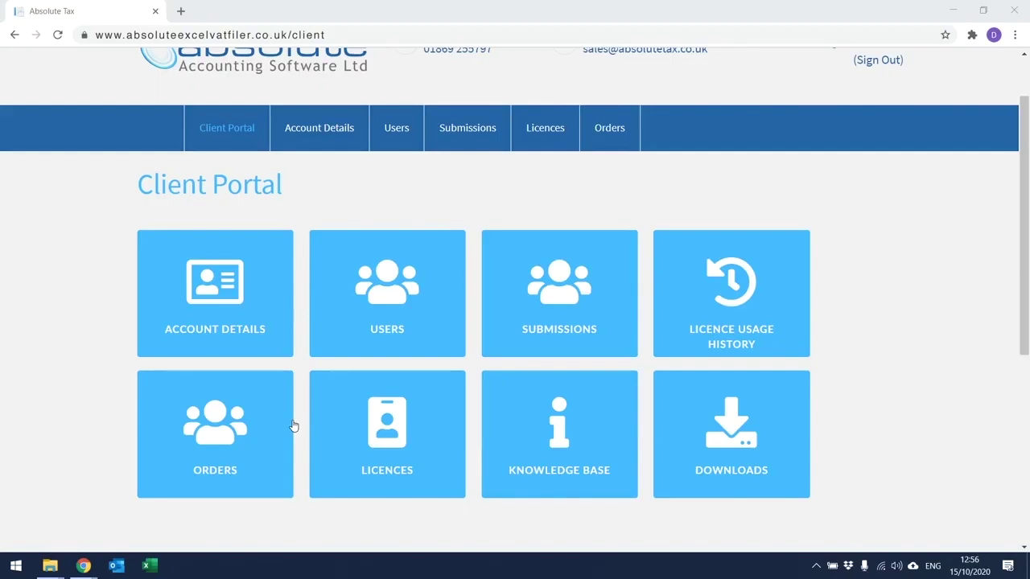
Step: Open the Licence Usage History page showing 9 of 10 licences available
click(709, 293)
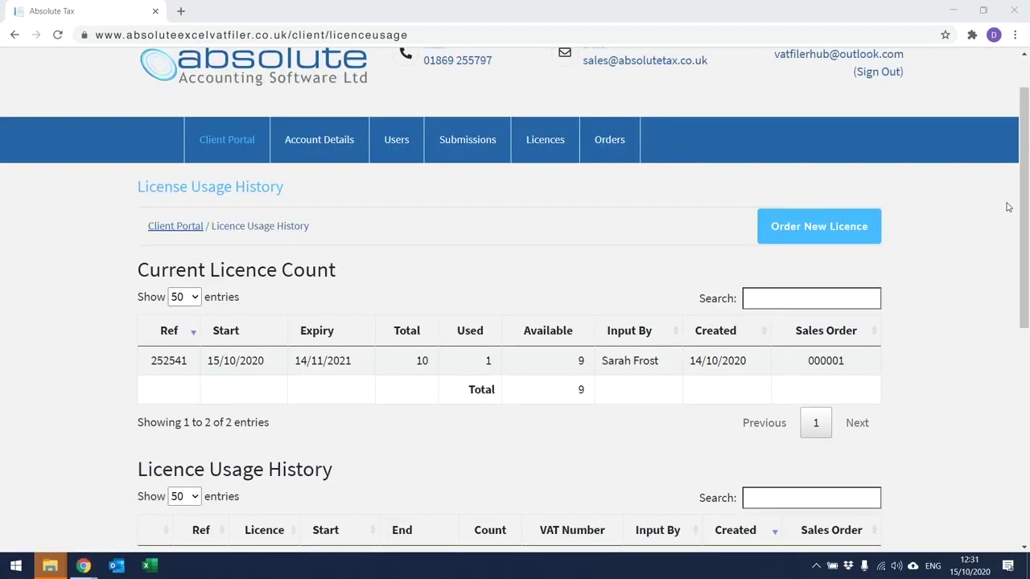
Step: Order 10 licences, review the Order Summary and EULA, and agree to the terms
click(858, 224)
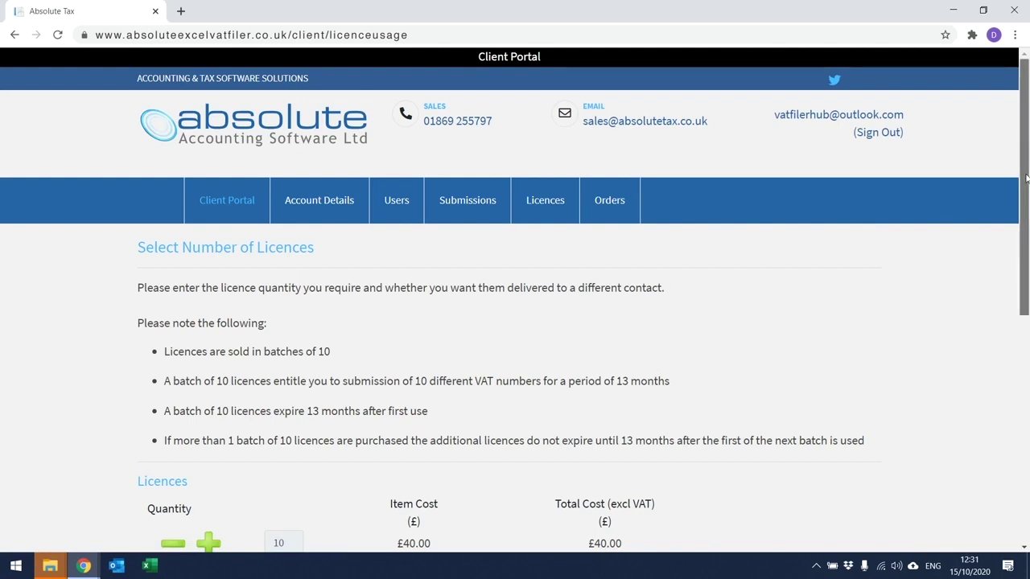
drag(1027, 179, 1029, 235)
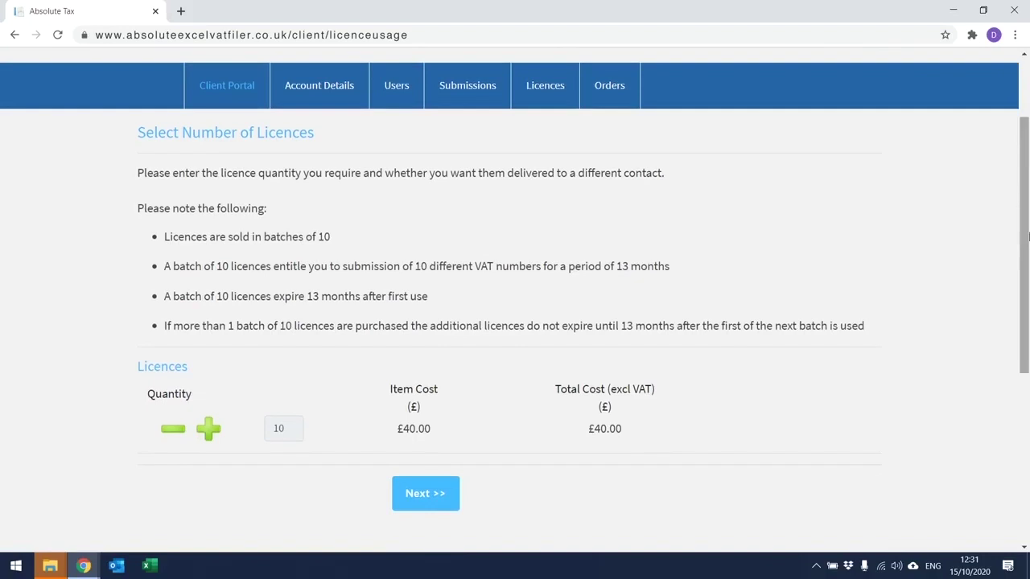
click(448, 491)
drag(1027, 181, 1027, 231)
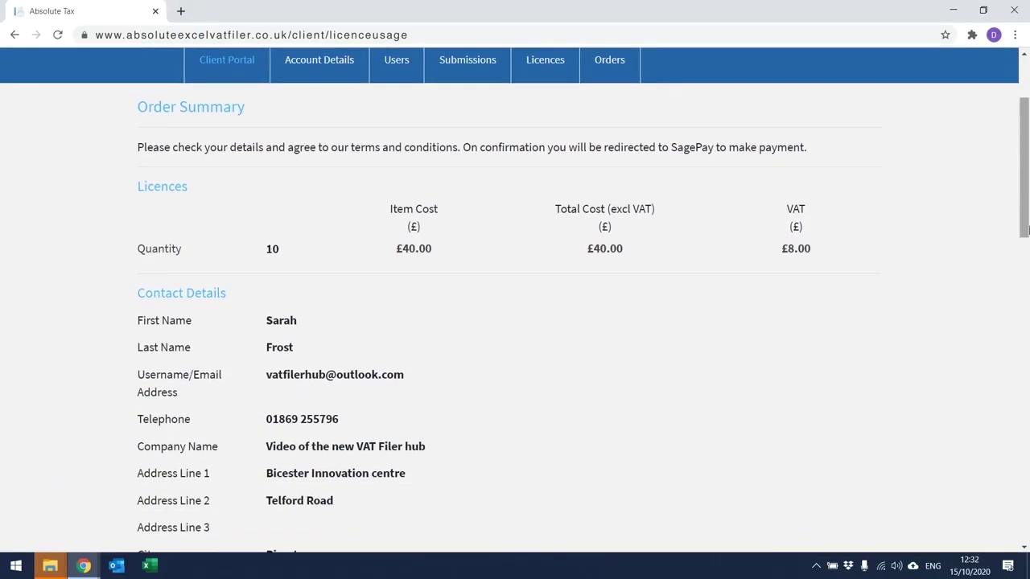
drag(1026, 231, 1025, 416)
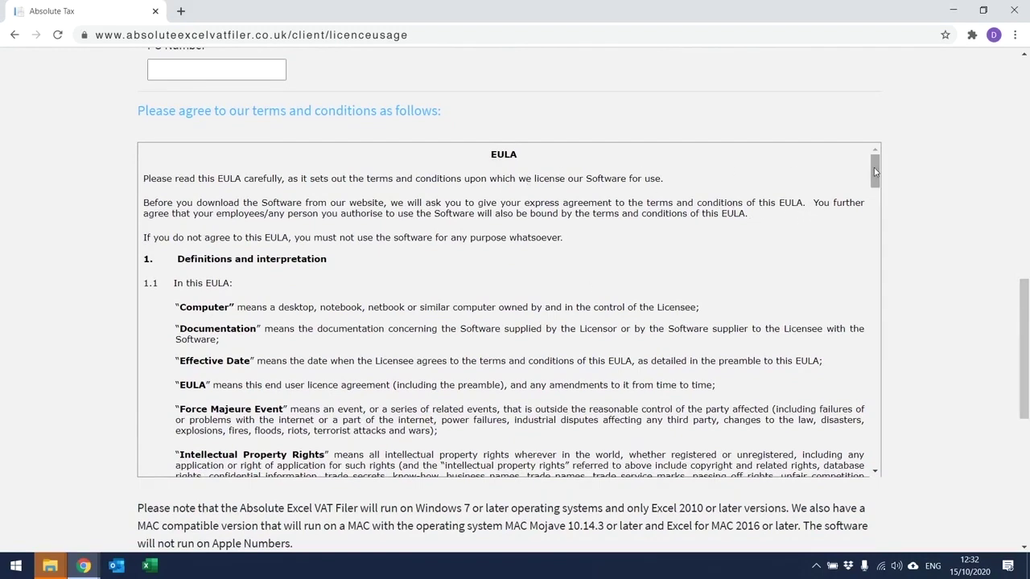
drag(876, 171, 917, 455)
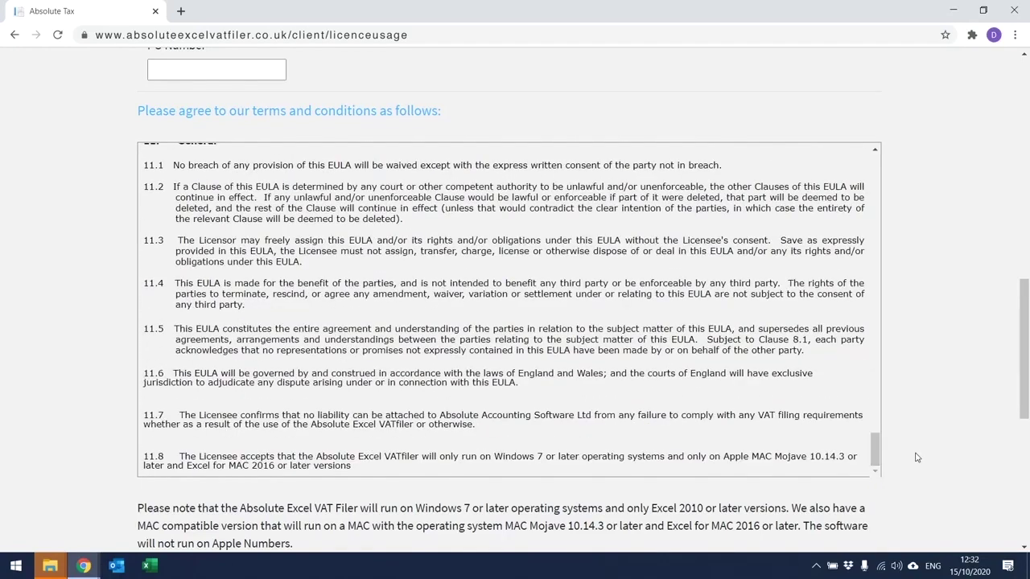
scroll(1027, 382, down, 3)
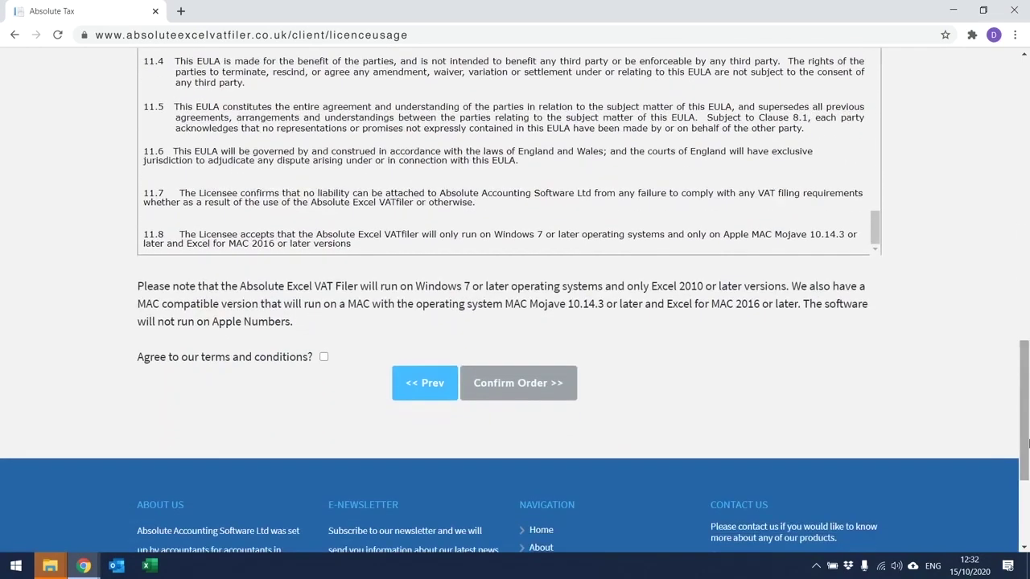
click(324, 358)
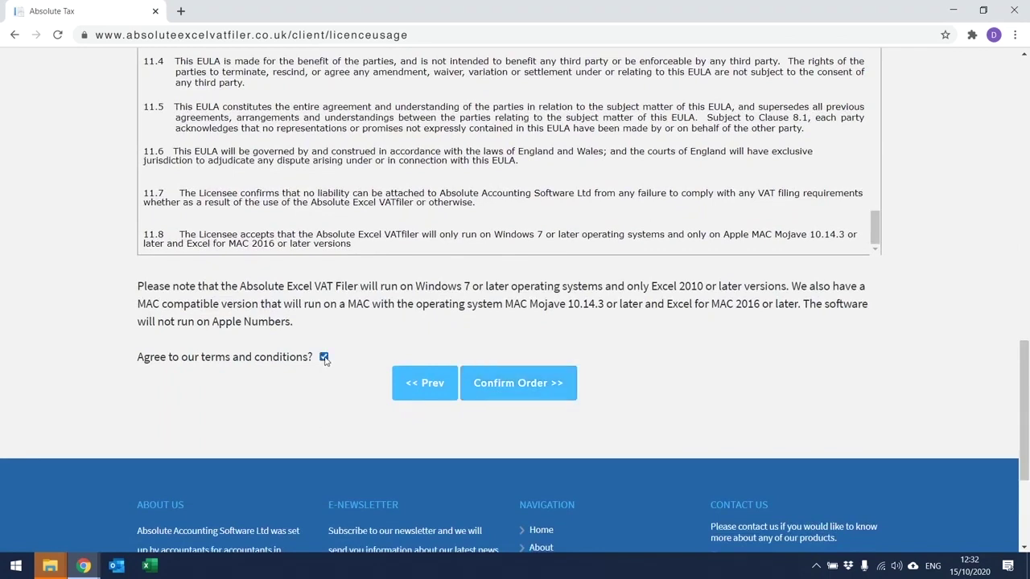
Step: Confirm the order and pay by Visa with the pasted card number, expiry 10/23 and CVC
click(523, 384)
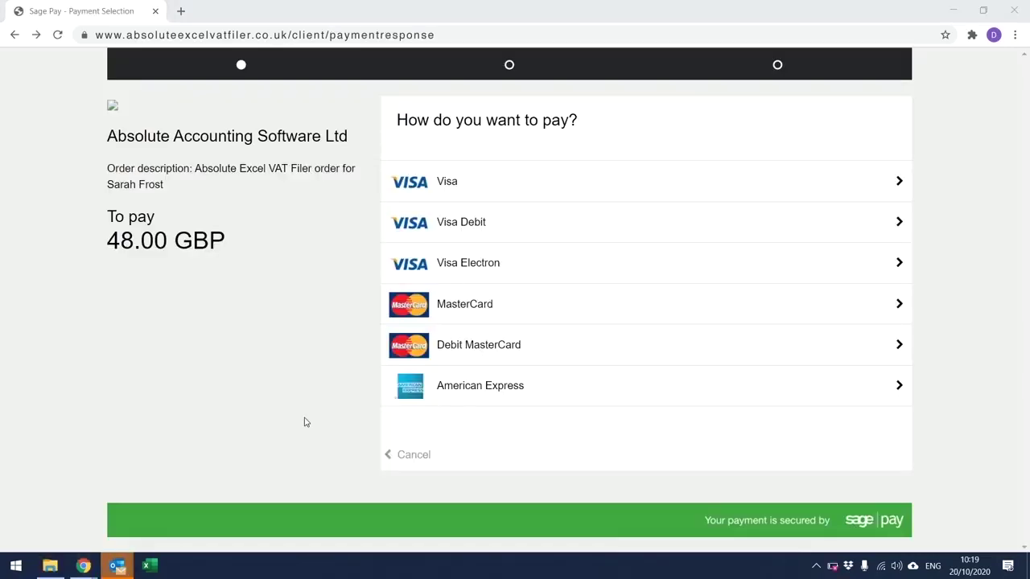
click(539, 197)
right_click(481, 272)
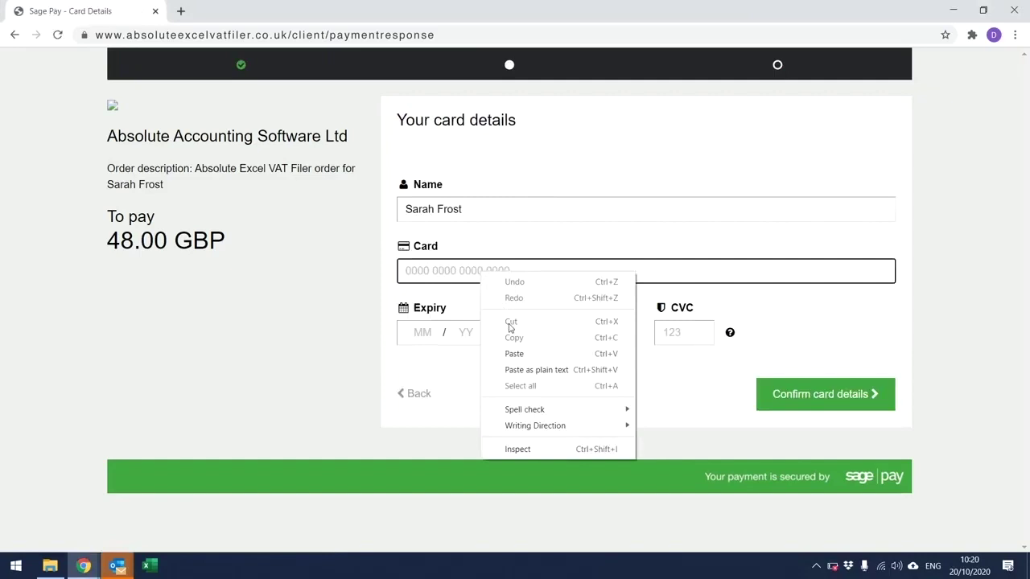
click(513, 354)
click(432, 330)
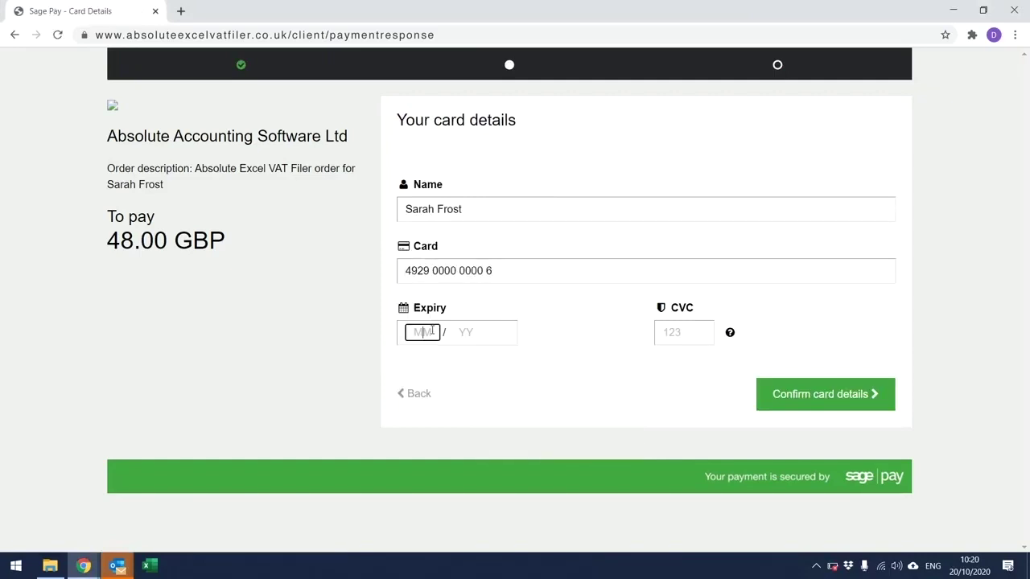
text(10 / 23)
key(Tab)
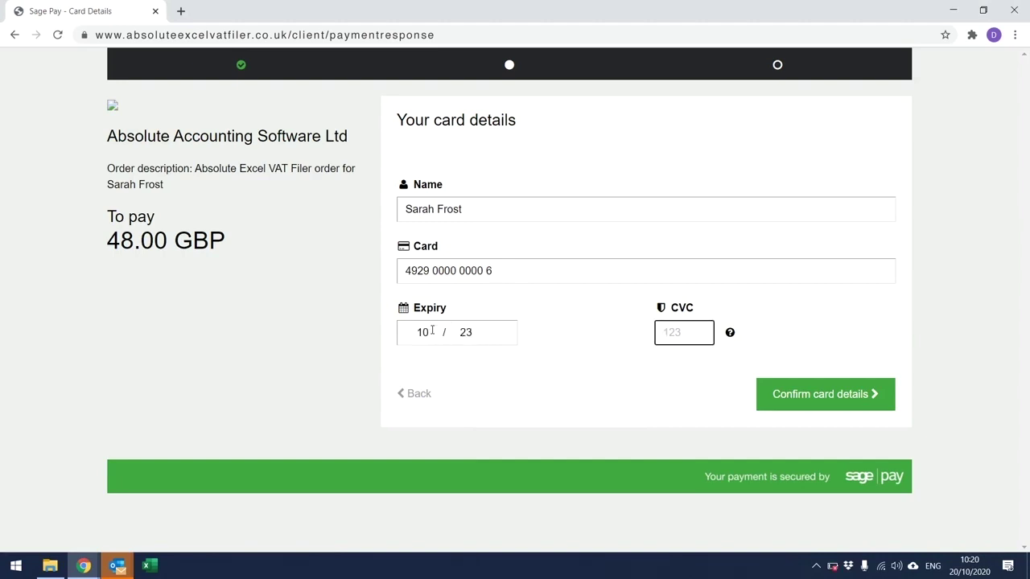
text(123)
click(805, 392)
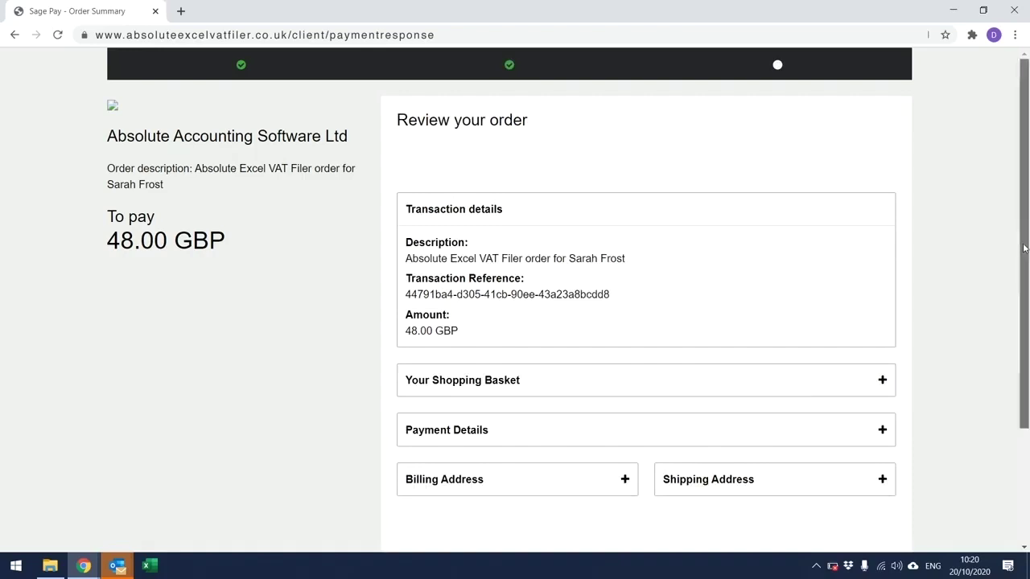
Step: Expand and check the Payment Details, then pay the 48.00 GBP licence order
scroll(1028, 308, down, 2)
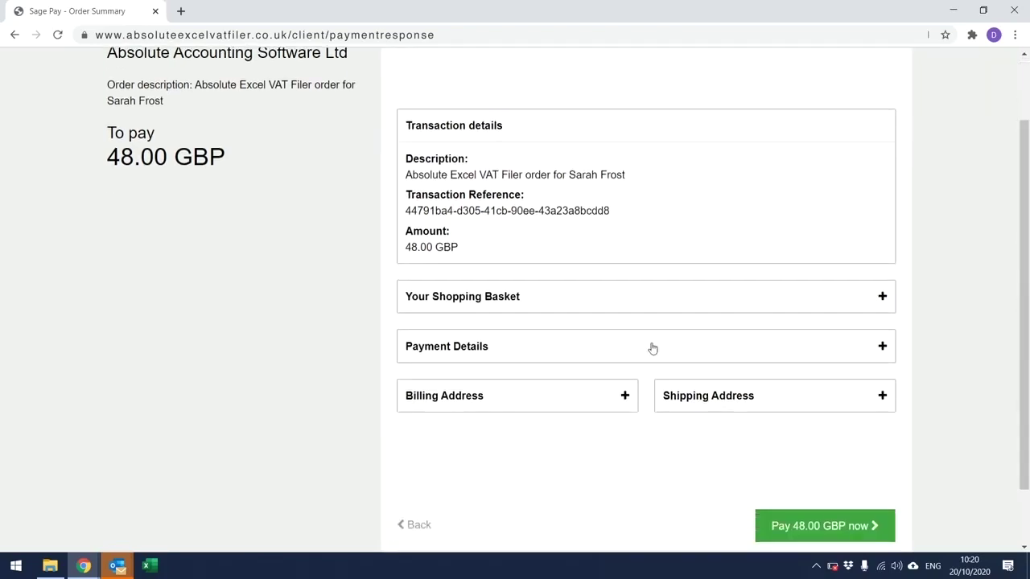
click(880, 347)
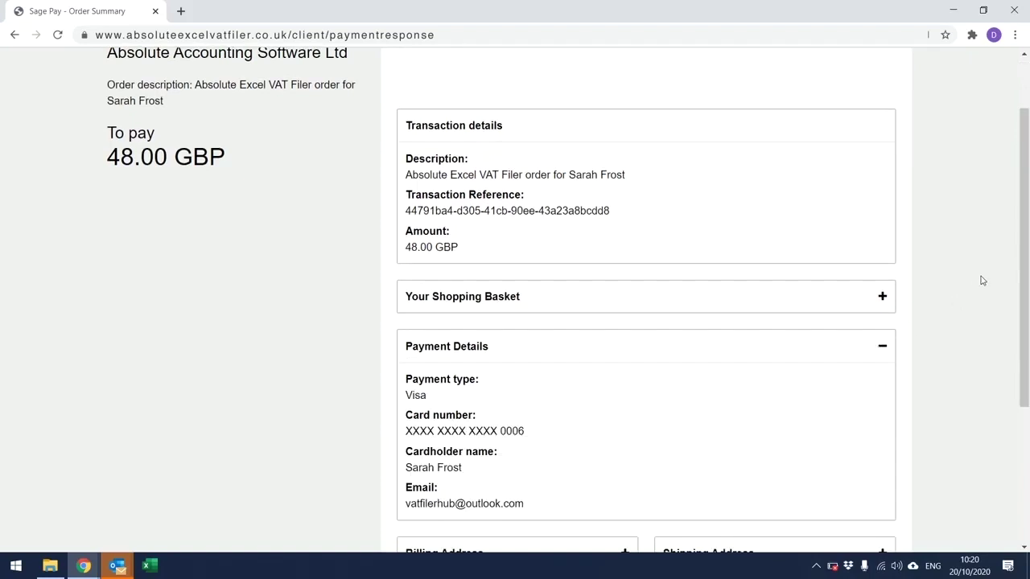
scroll(1028, 320, down, 3)
scroll(1027, 320, down, 1)
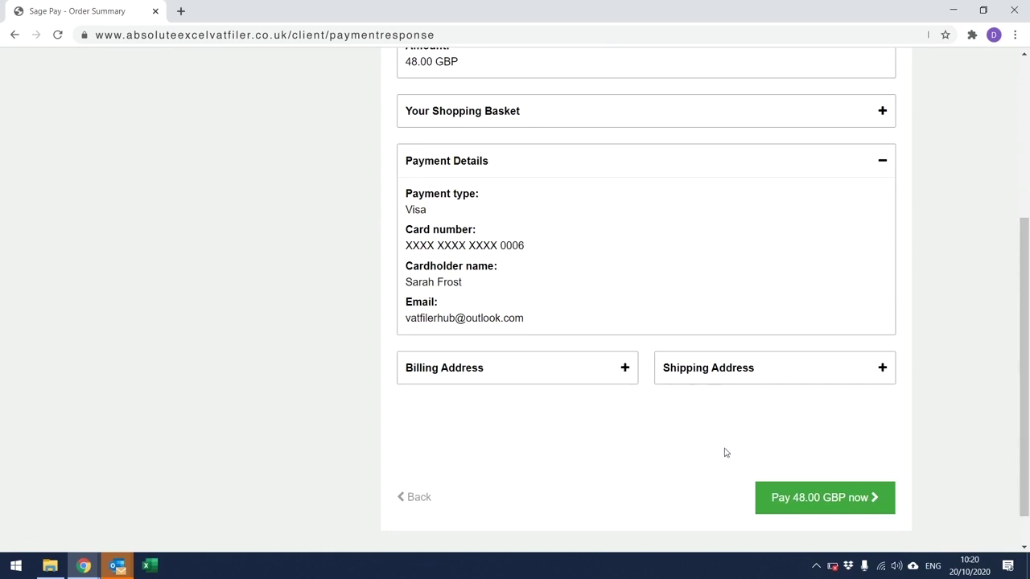
click(781, 499)
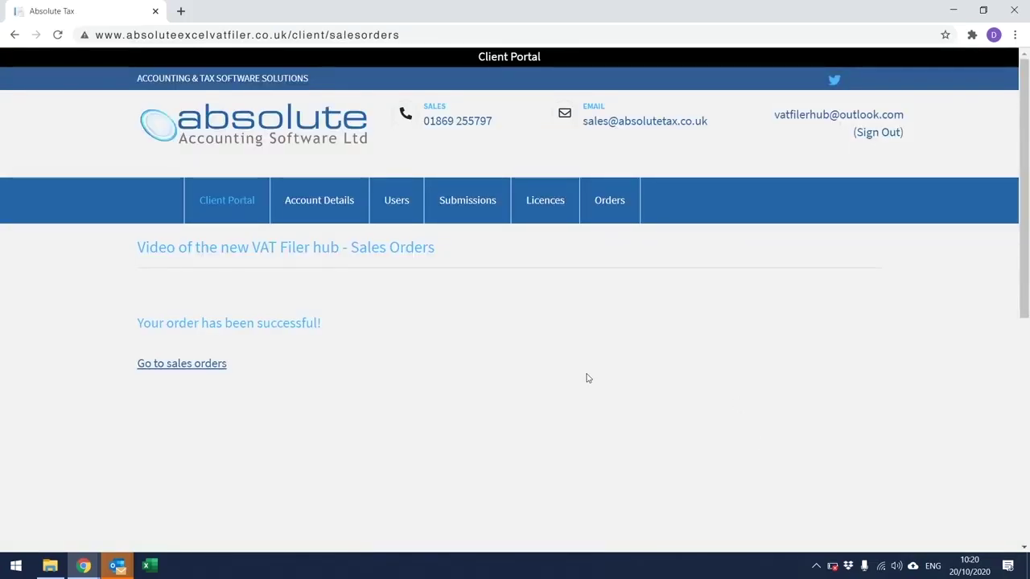
Step: Go from the order confirmation to the sales orders list
click(215, 364)
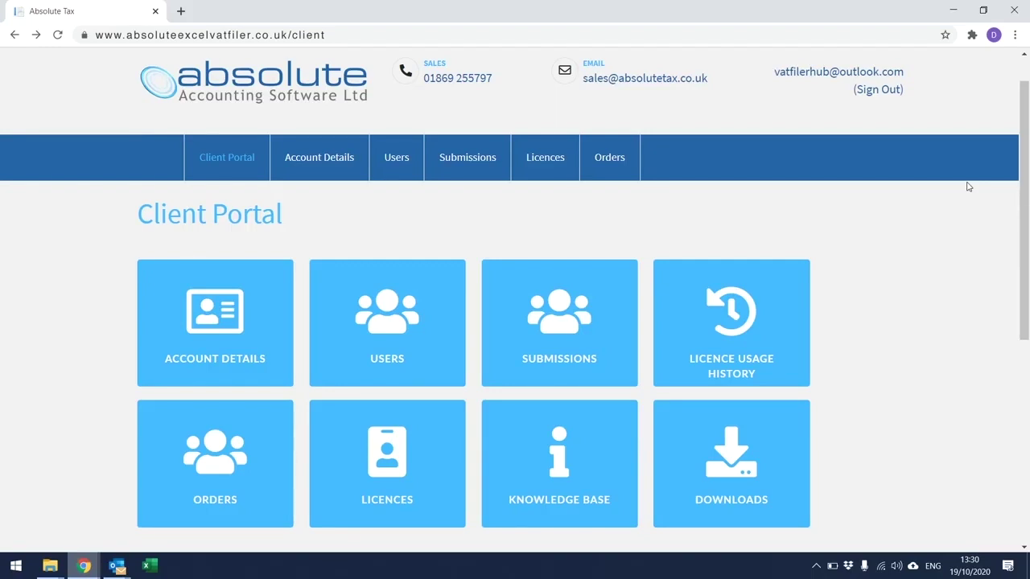
Step: From the Sales Orders list, start a new order for a batch of 10 licences at £40.00
click(270, 450)
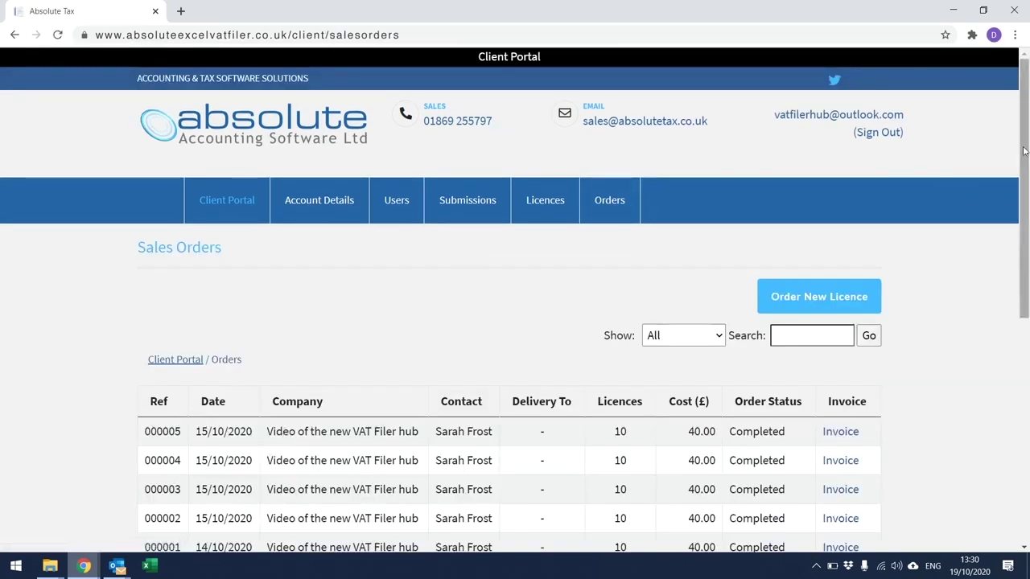
drag(1026, 153, 1027, 224)
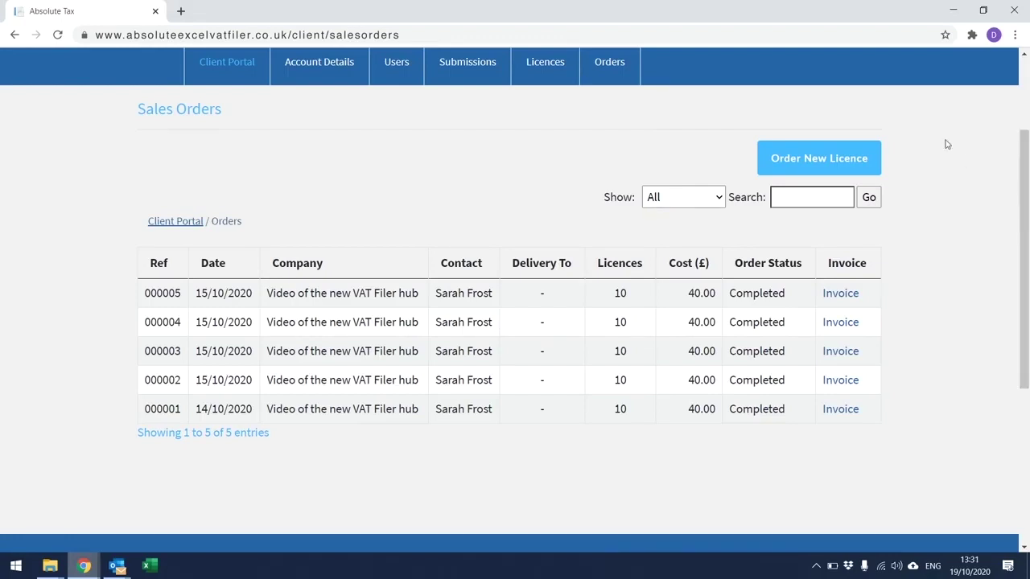
click(835, 161)
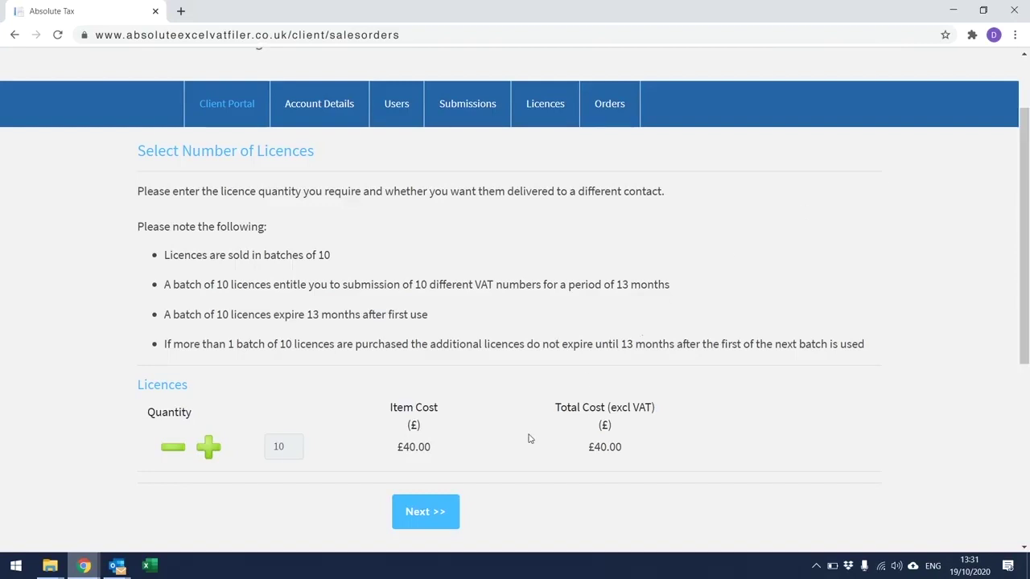
Step: Move on to the Order Summary and tick 'Agree to our terms and conditions?'
click(442, 512)
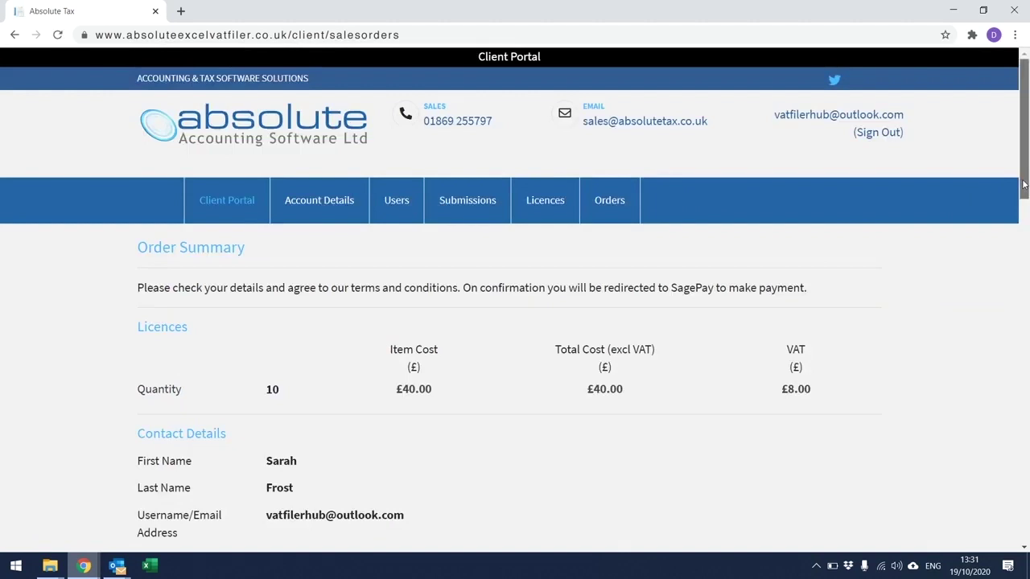
drag(1024, 185, 1027, 487)
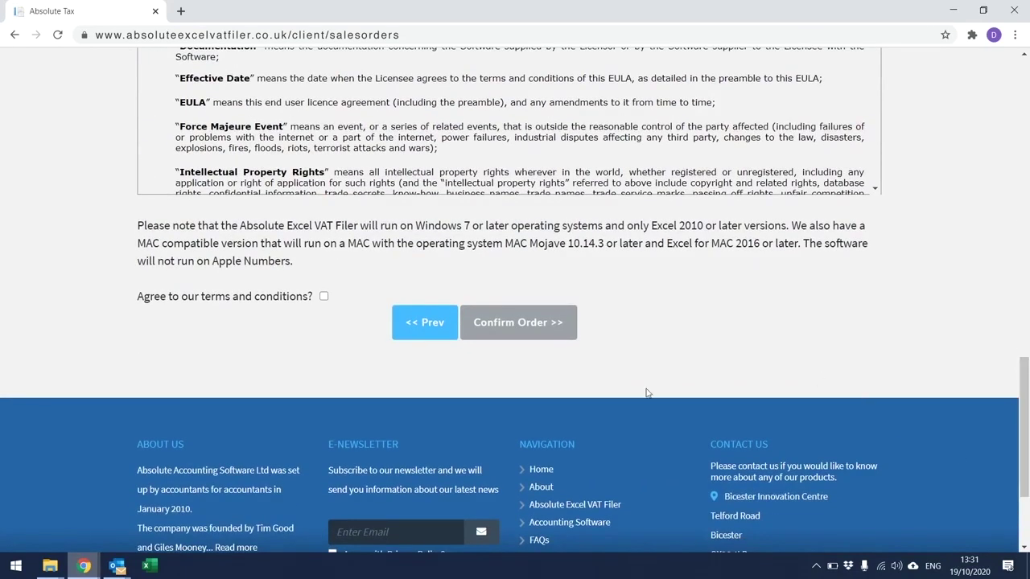
click(323, 297)
Step: Confirm the order and enter Visa card details: pasted card number, expiry 10/23 and CVC
click(492, 322)
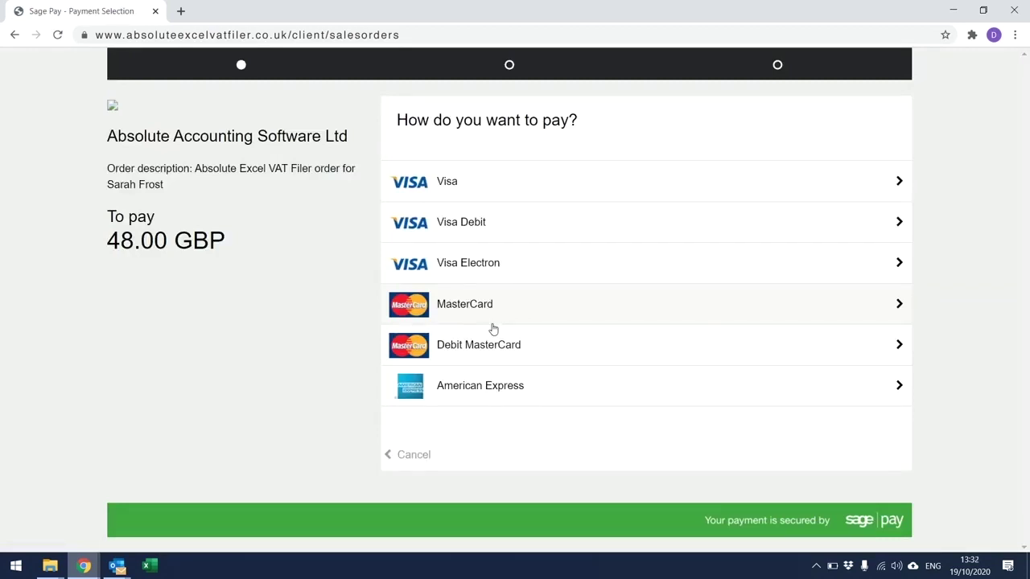
click(548, 191)
right_click(487, 271)
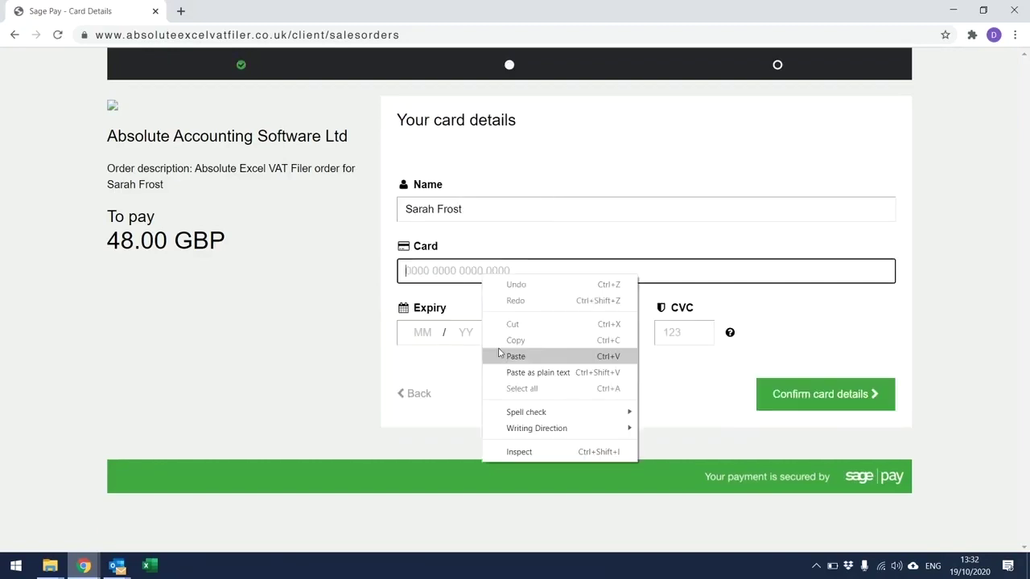
click(500, 356)
click(427, 334)
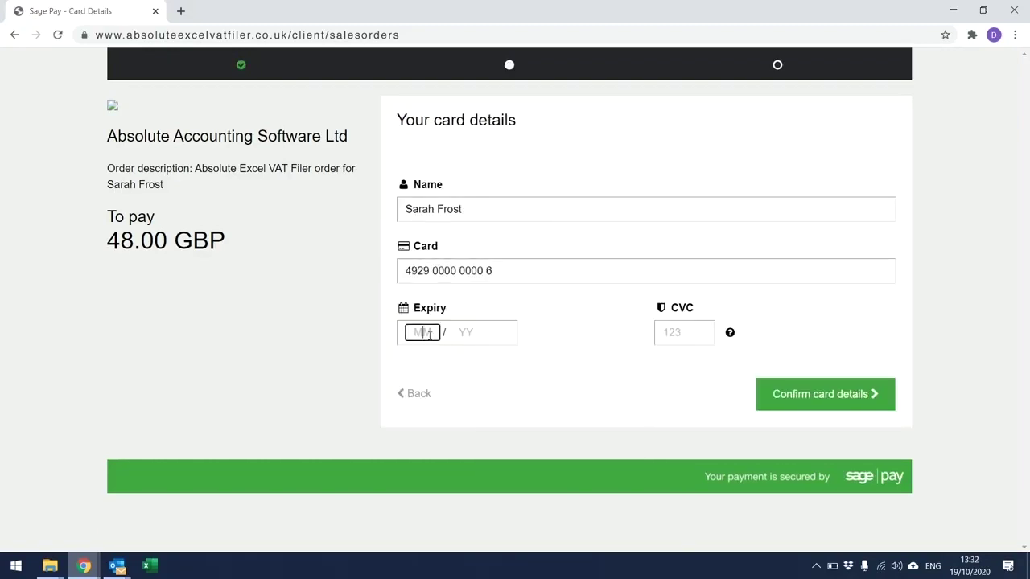
text(1023)
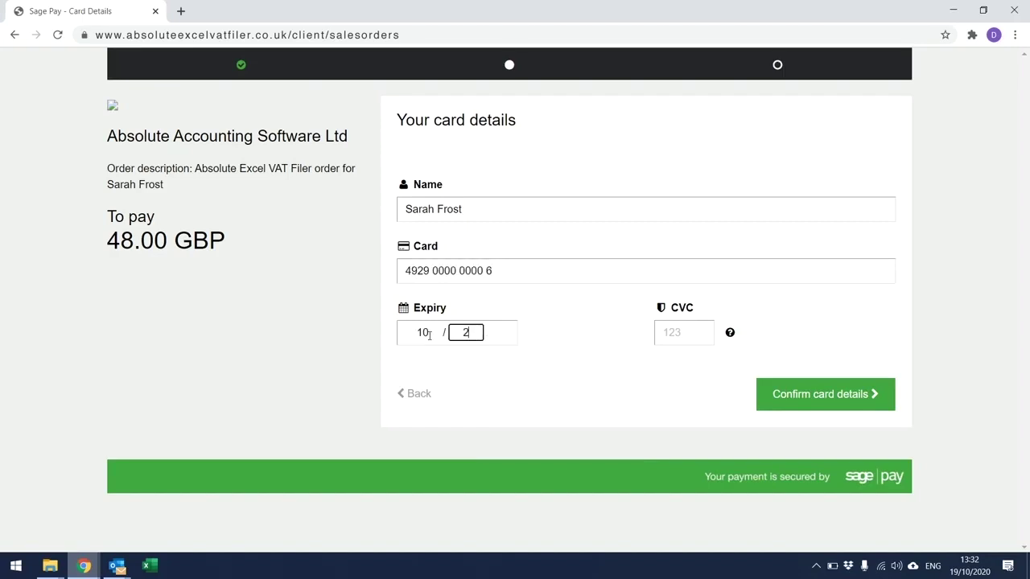
key(Tab)
text(123)
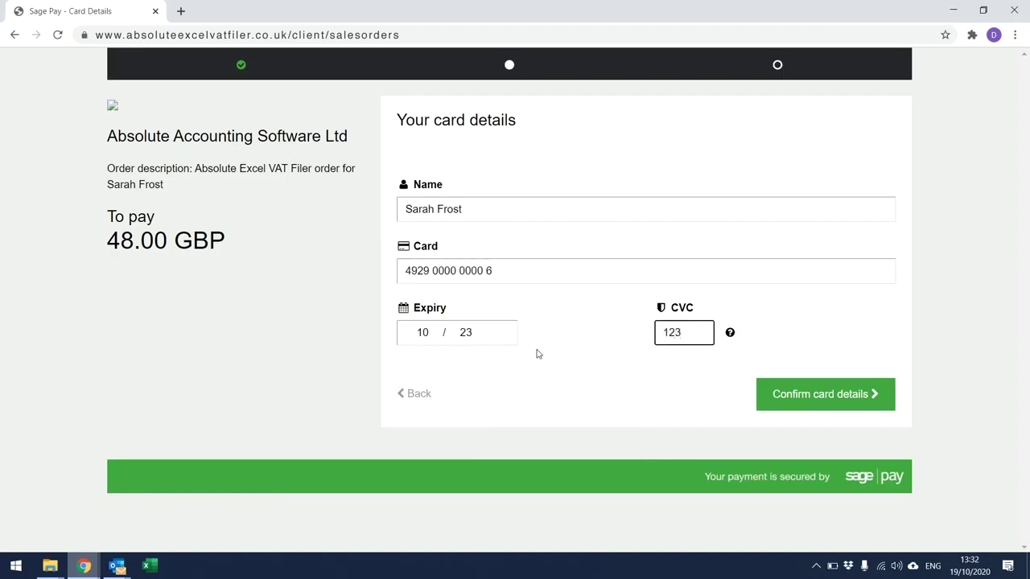
Step: Confirm the card details, review basket, billing and shipping addresses, and pay 48.00 GBP
click(773, 397)
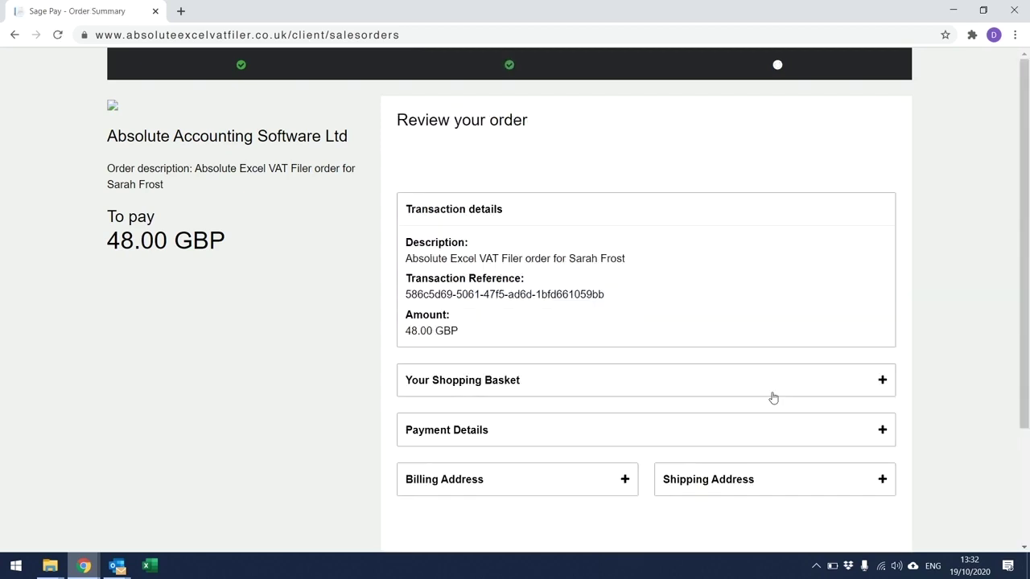
drag(1026, 267, 1028, 331)
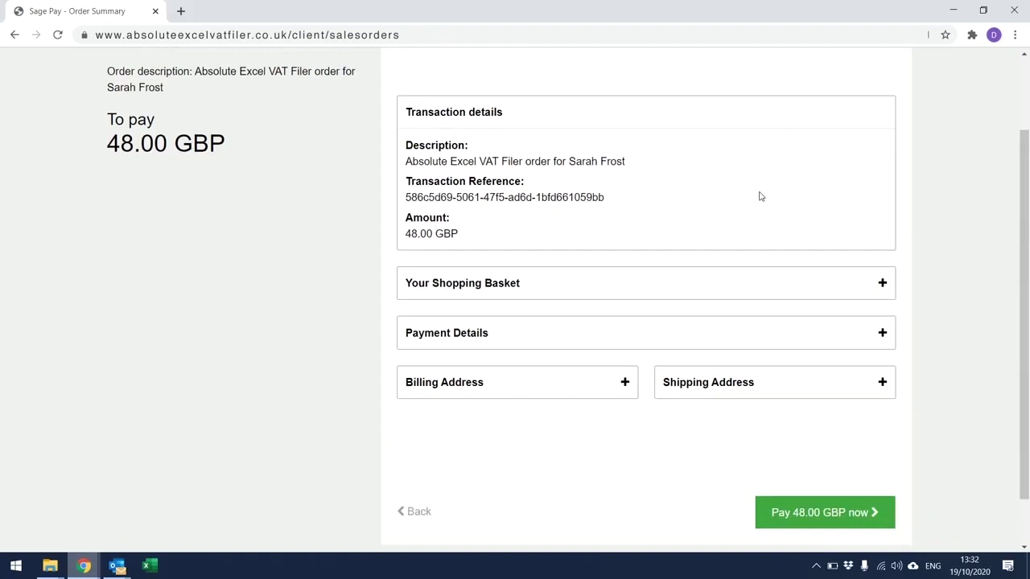
click(742, 289)
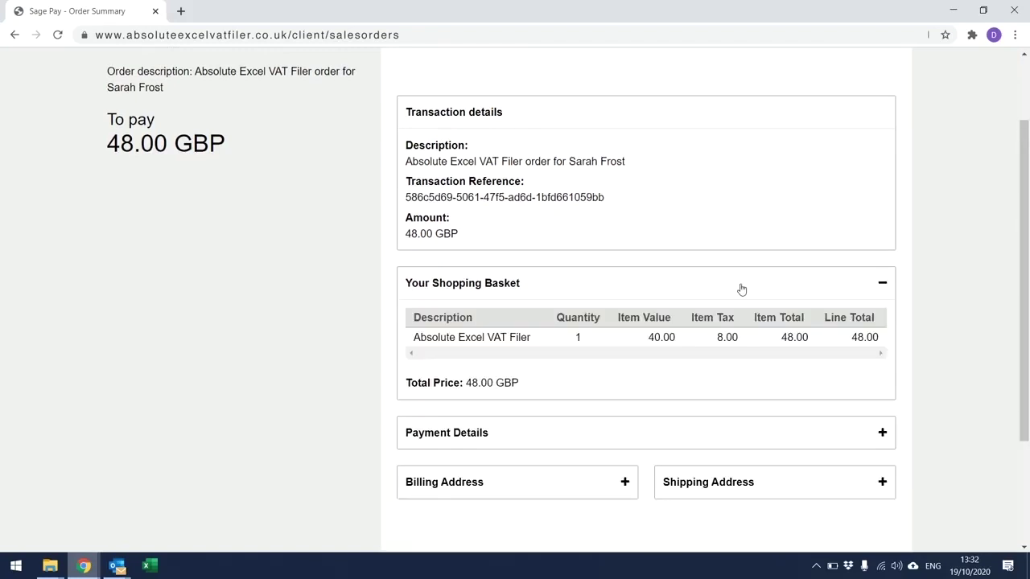
click(622, 481)
click(811, 481)
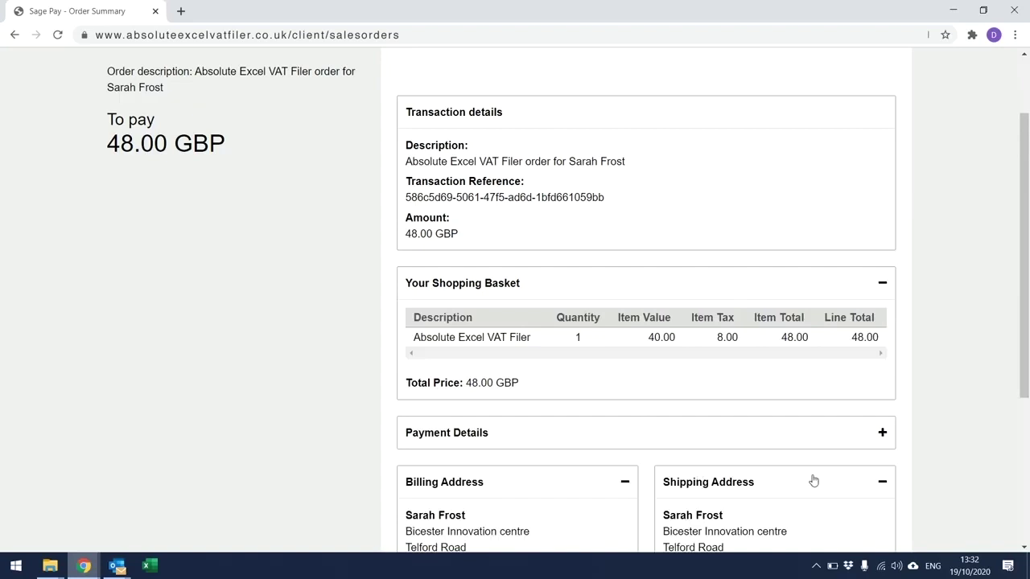
drag(1025, 363, 1027, 492)
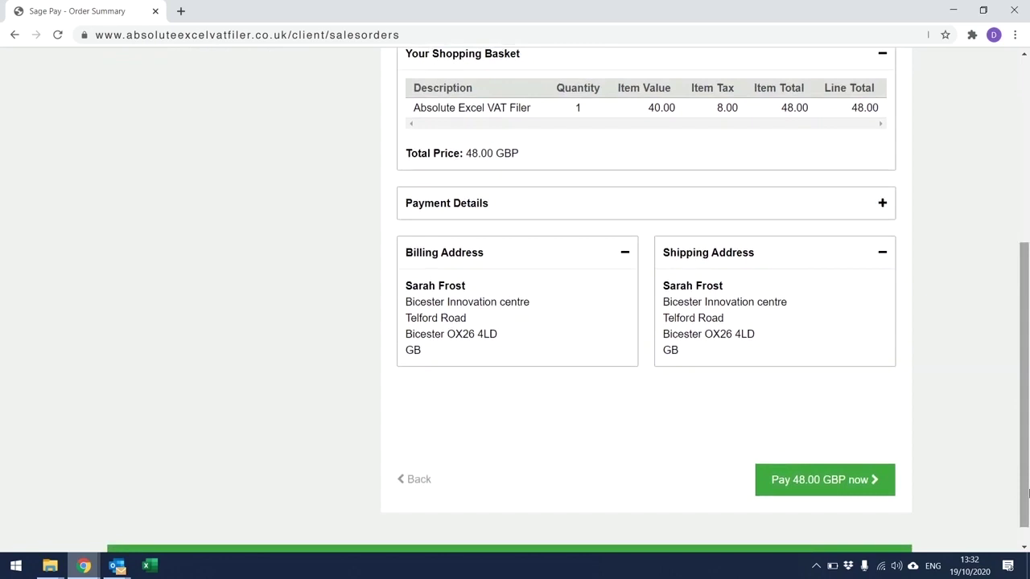
click(807, 482)
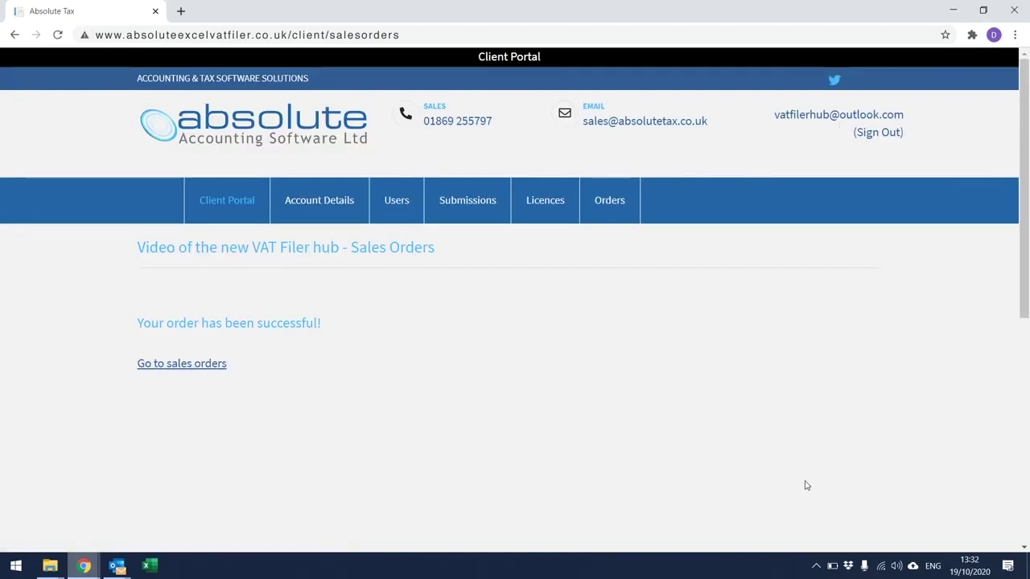
Step: Go from the successful-order message to the sales orders list
click(219, 367)
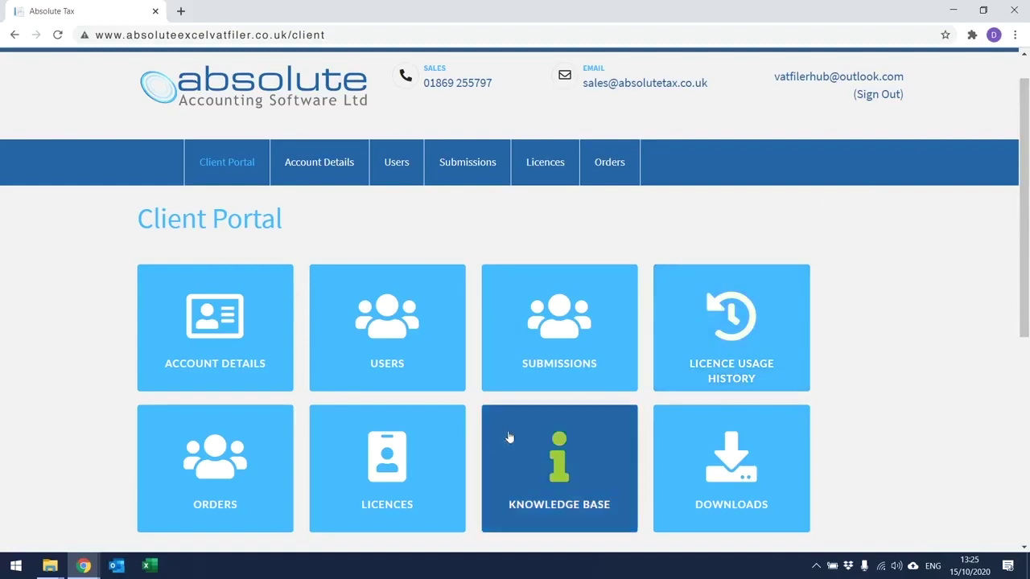
Step: Open the Licences page listing the new 10-licence batches
click(439, 464)
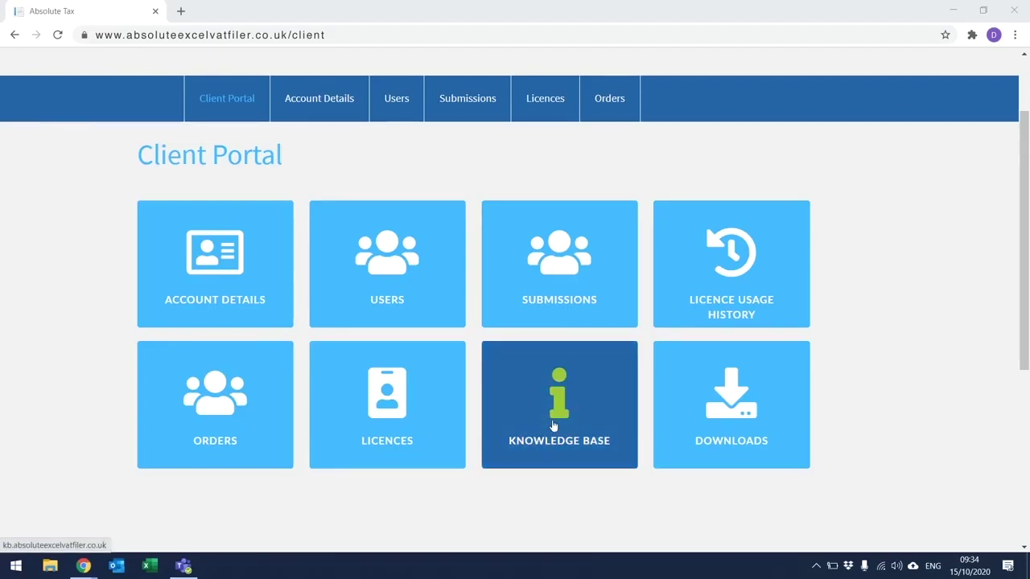
Step: Open the Knowledge Base to view the latest help articles and popular tags
click(554, 427)
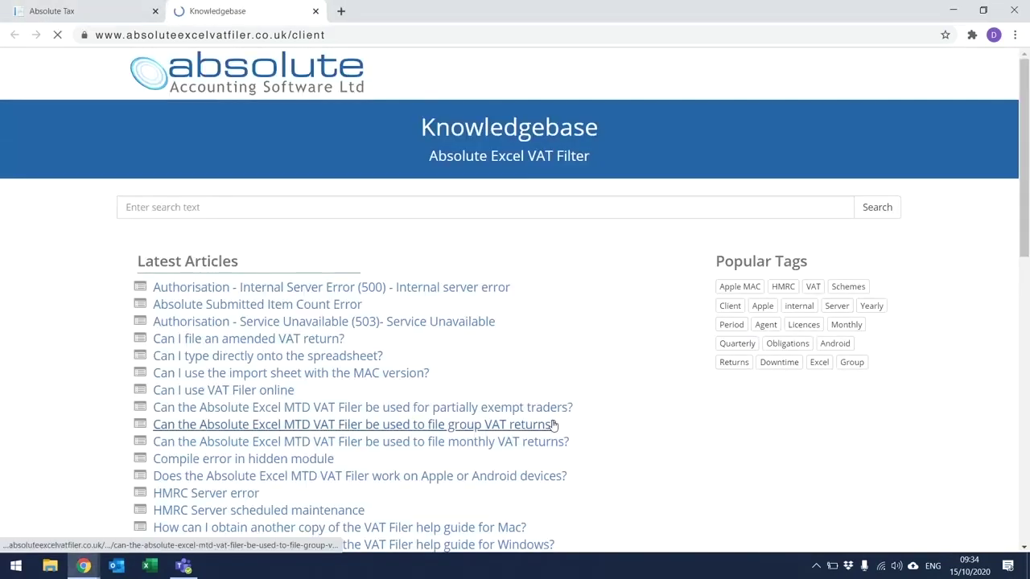